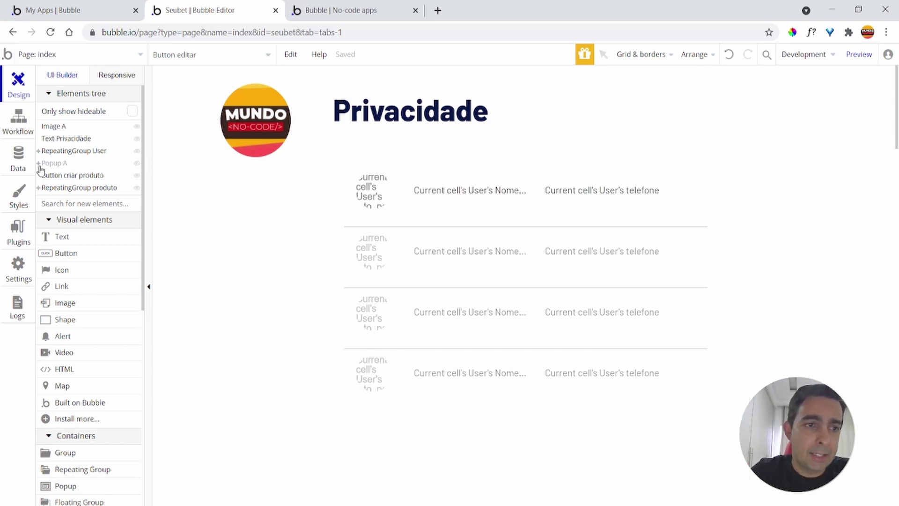
Delete the existing aula and membro privacy rules from the User data type
click(14, 165)
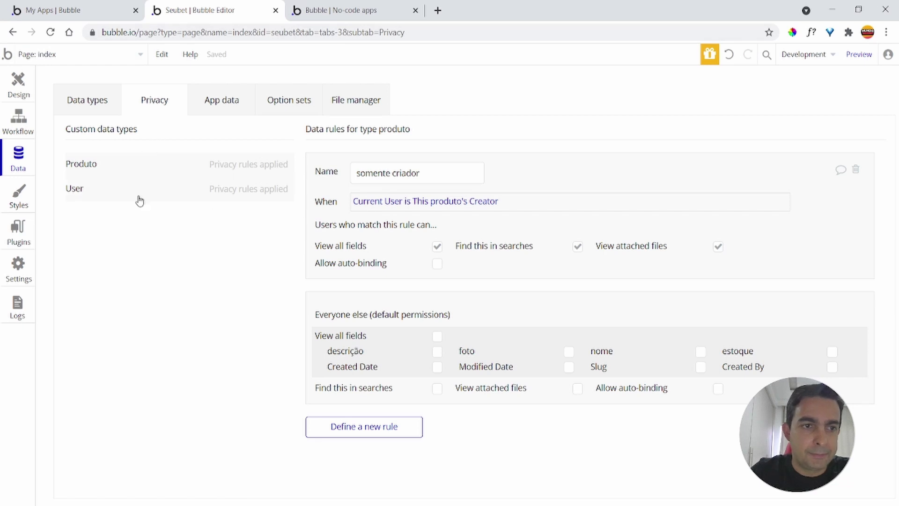
click(93, 192)
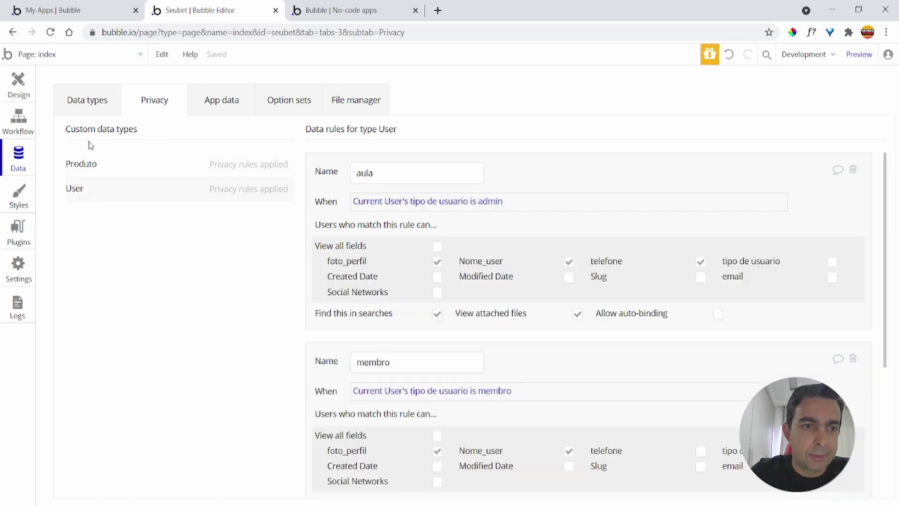
click(110, 162)
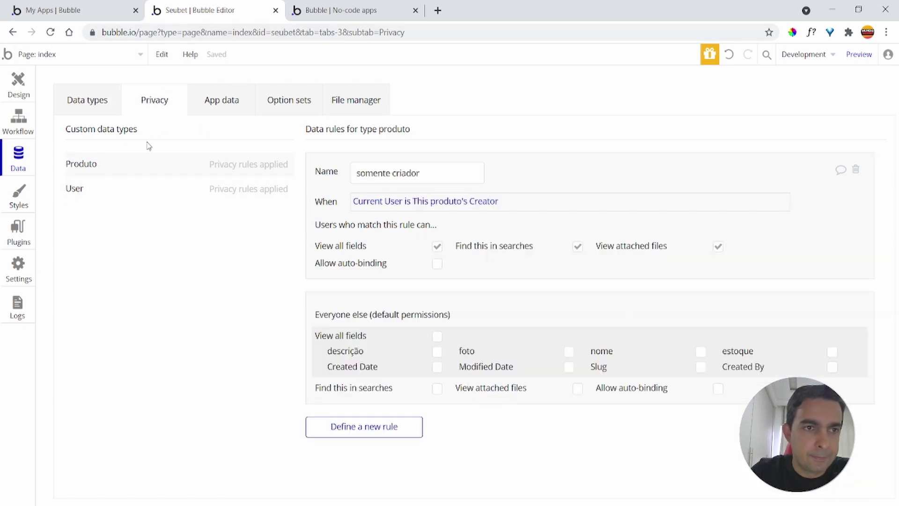
click(103, 195)
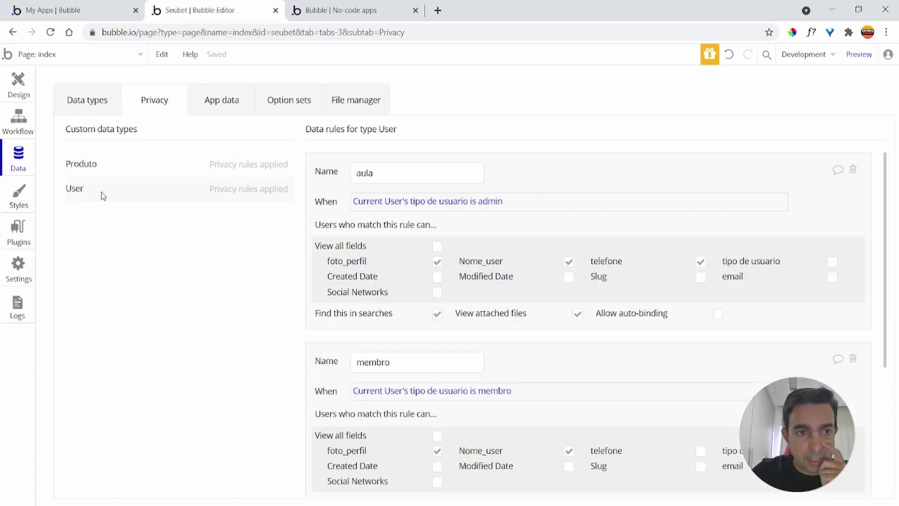
click(853, 169)
click(853, 170)
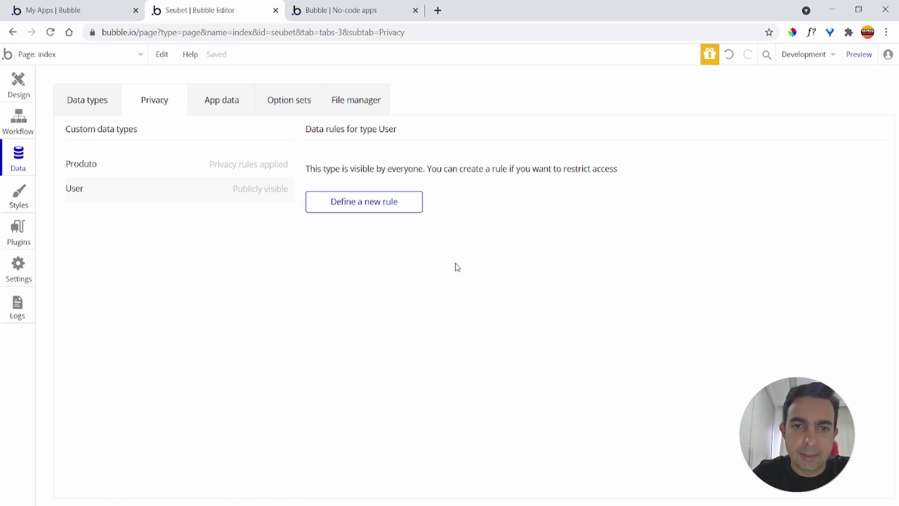
Create a privacy rule named somente admin for the User data type
click(393, 207)
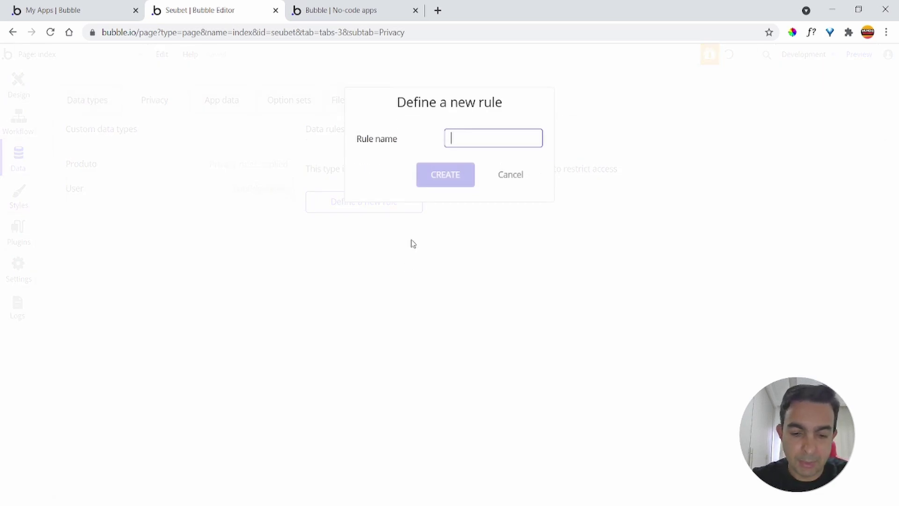
text(somente a)
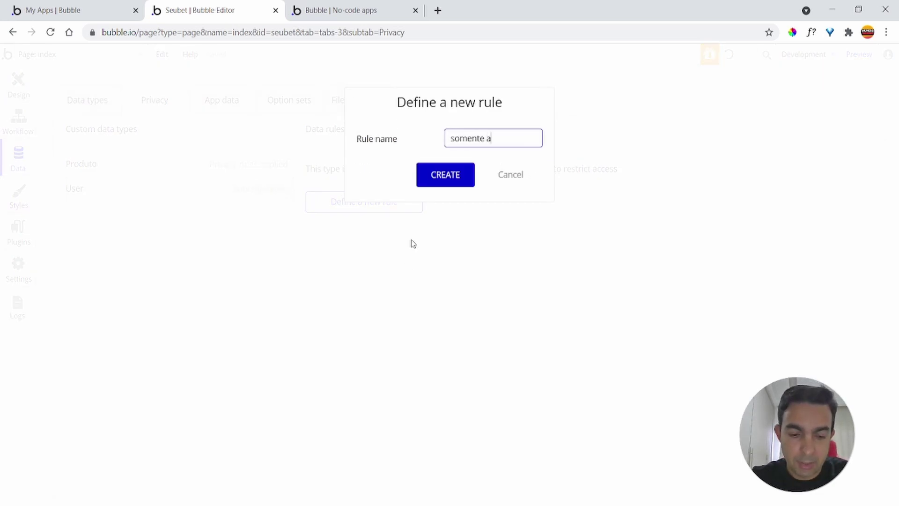
text(dmin)
key(Return)
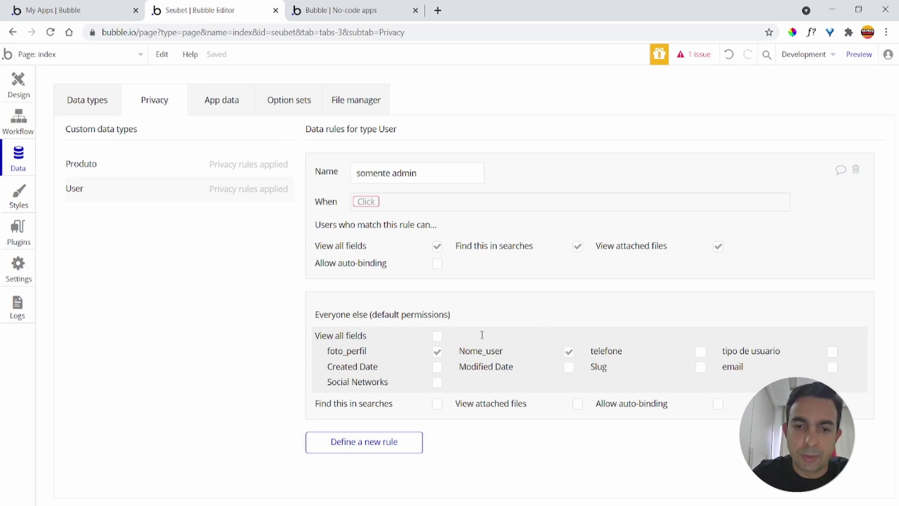
Remove everyone else's default permission to view the Nome_user and foto_perfil fields of User
click(569, 352)
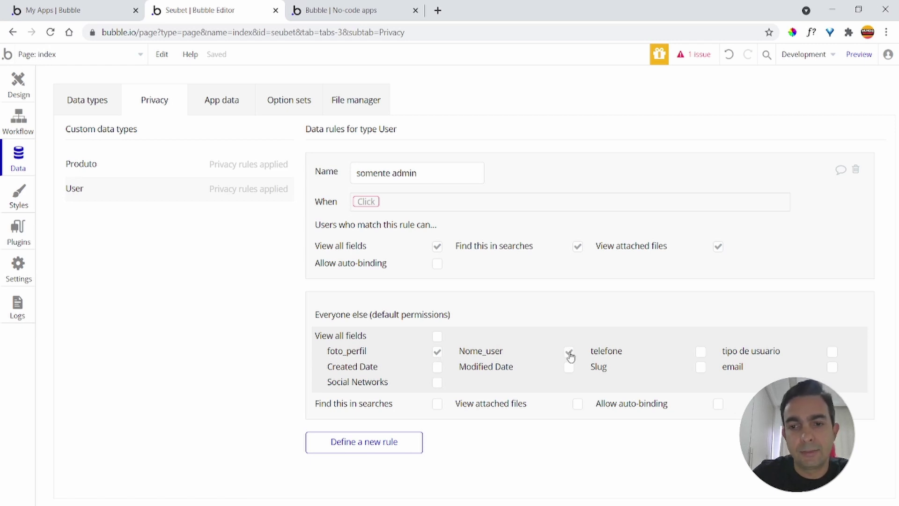
click(569, 354)
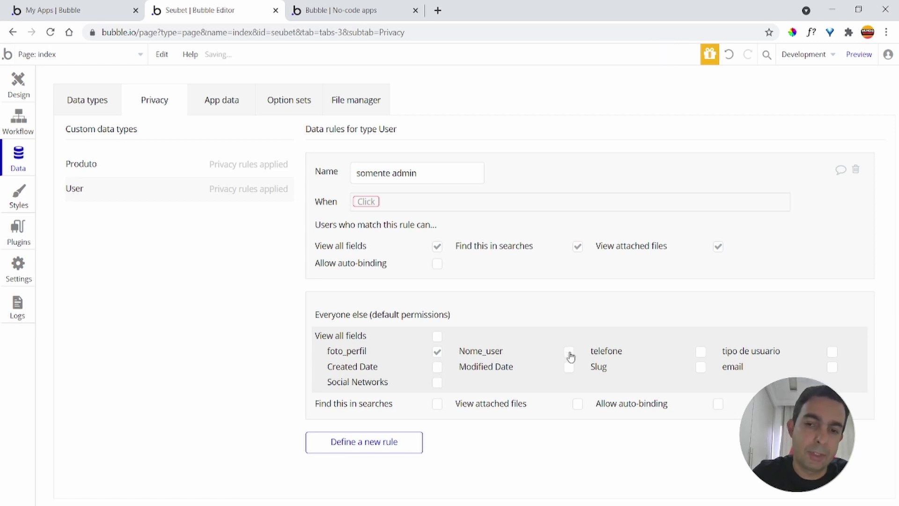
click(437, 352)
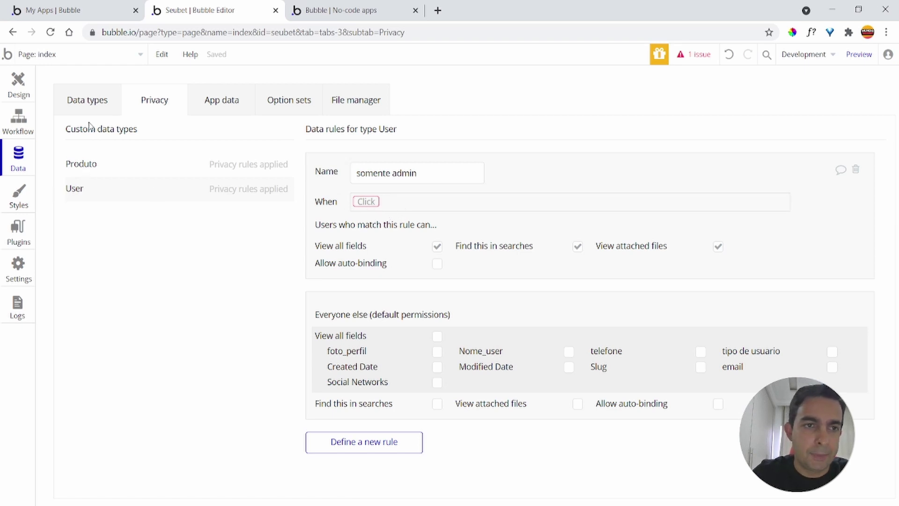
Check the User fields and tipo de usuario option set, and set the somente admin rule's condition to Current User's tipo de usuario is admin
click(93, 98)
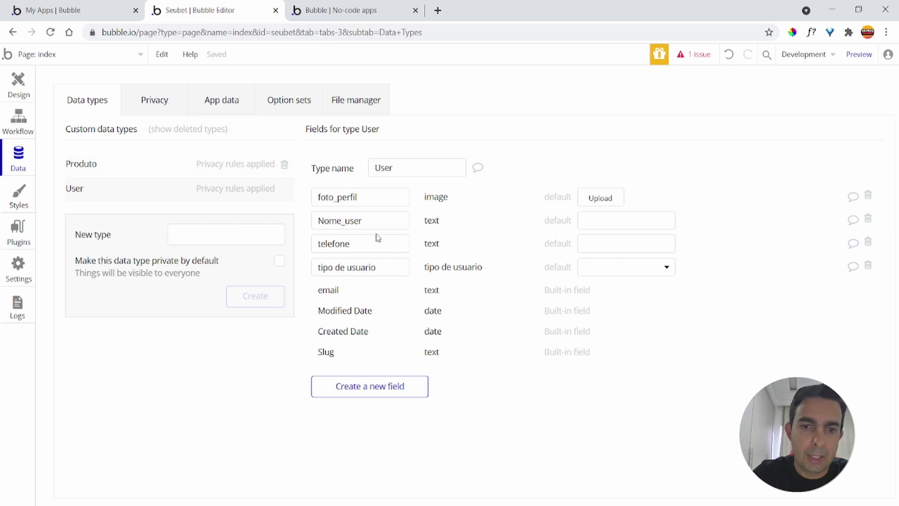
click(300, 96)
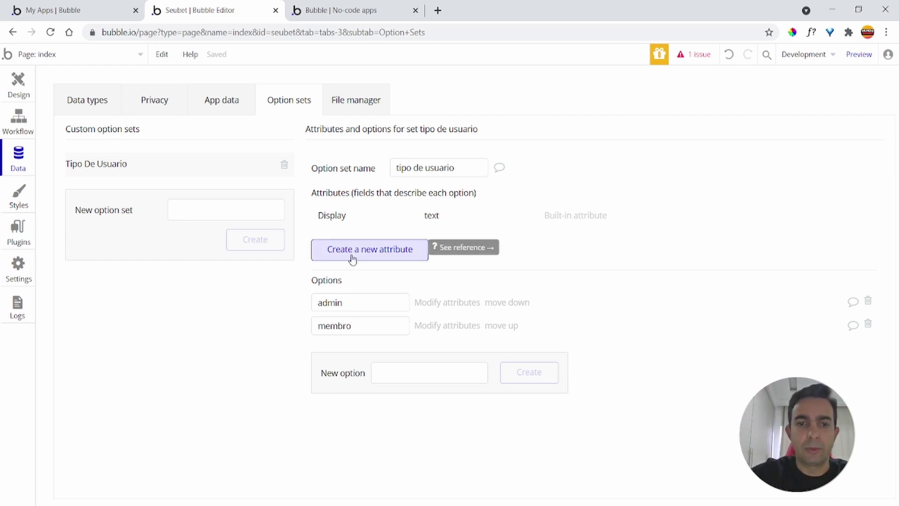
click(65, 97)
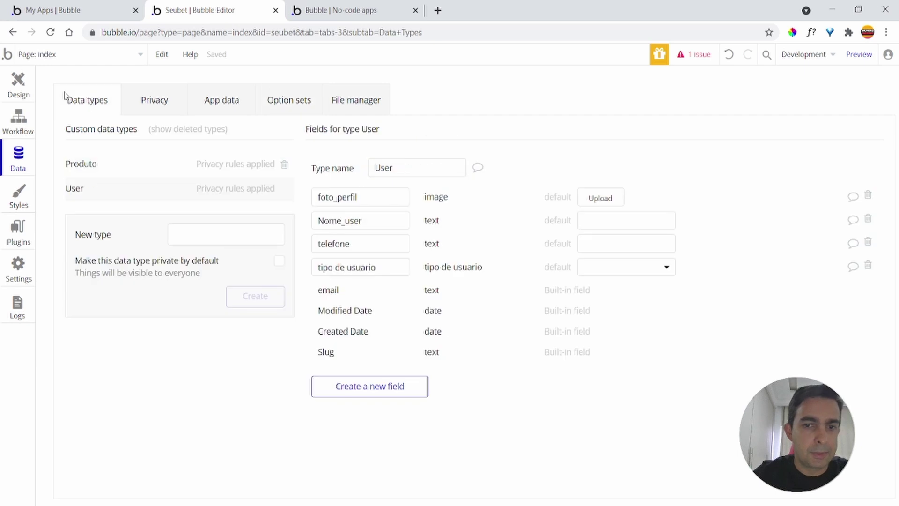
click(145, 107)
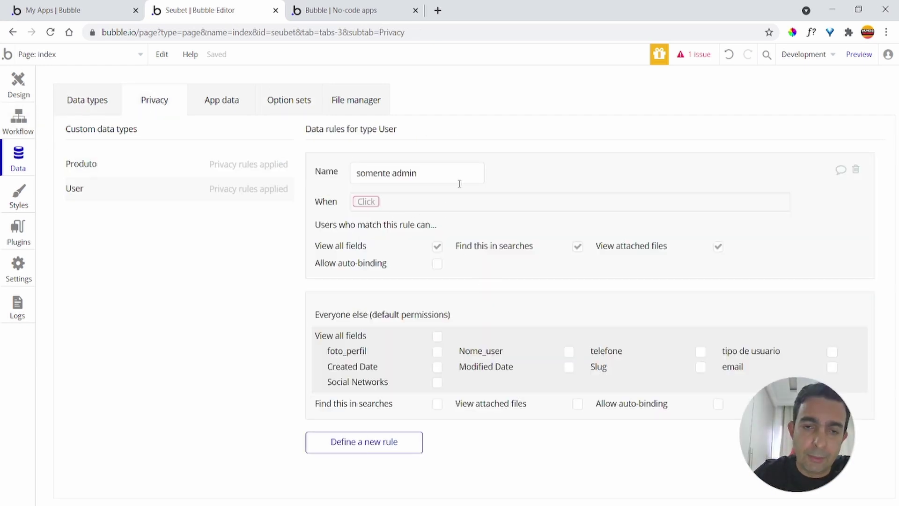
click(362, 203)
click(402, 225)
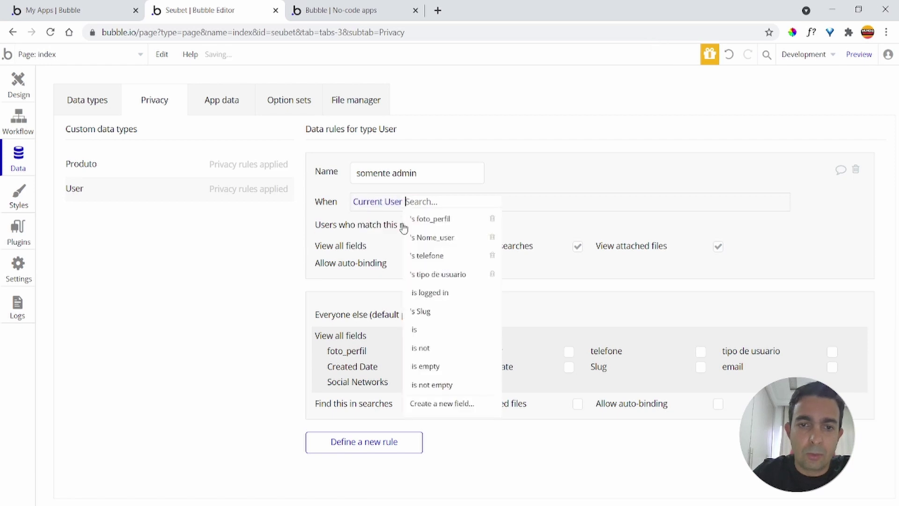
click(450, 275)
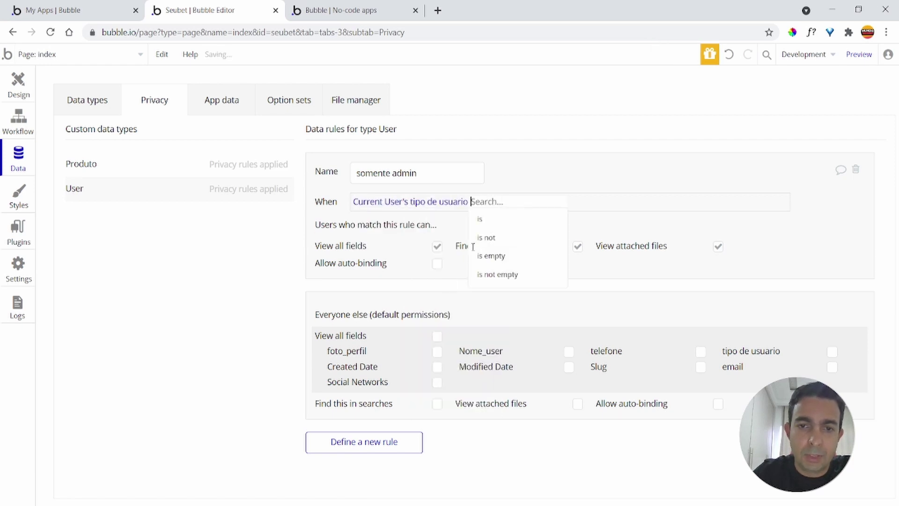
click(510, 224)
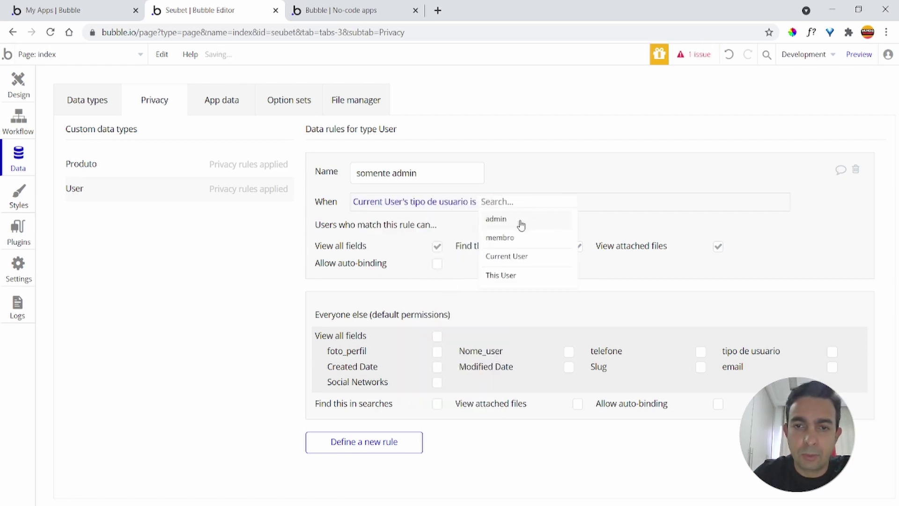
click(521, 225)
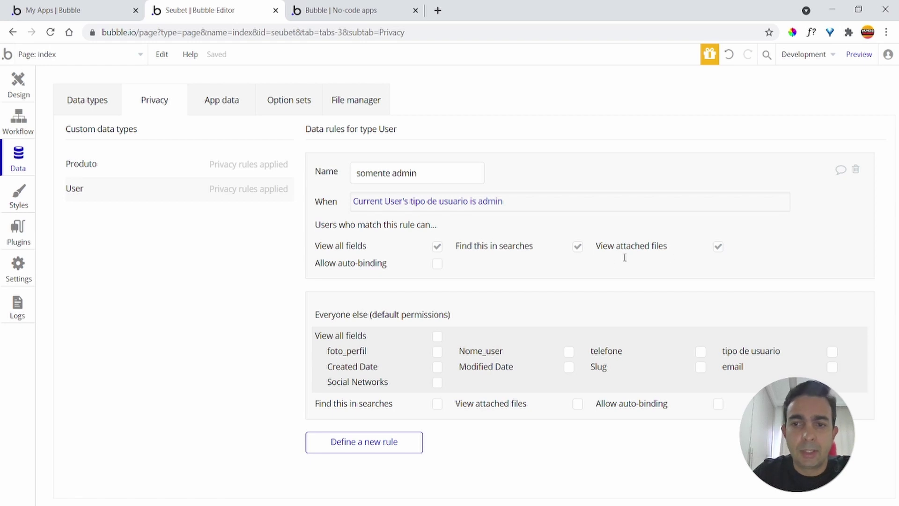
Turn View all fields off in the somente admin rule to show its individual field permissions, and turn it back on
click(439, 248)
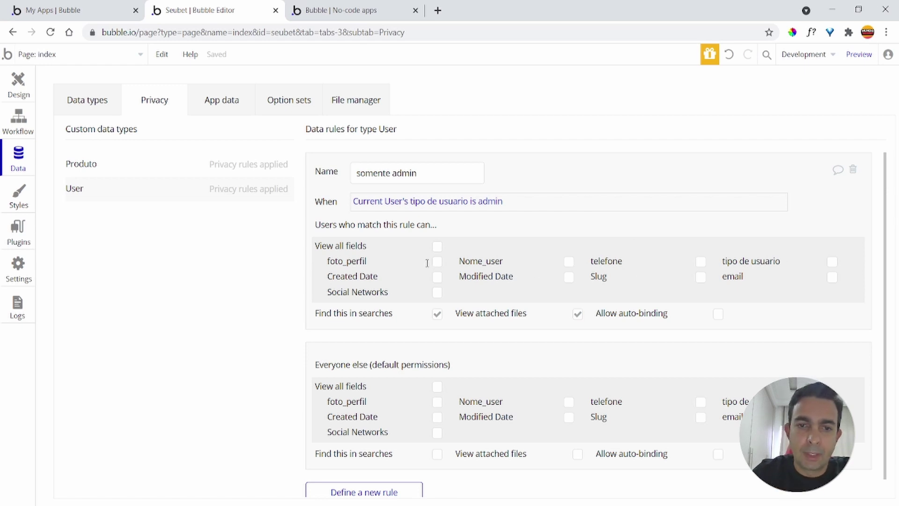
click(437, 247)
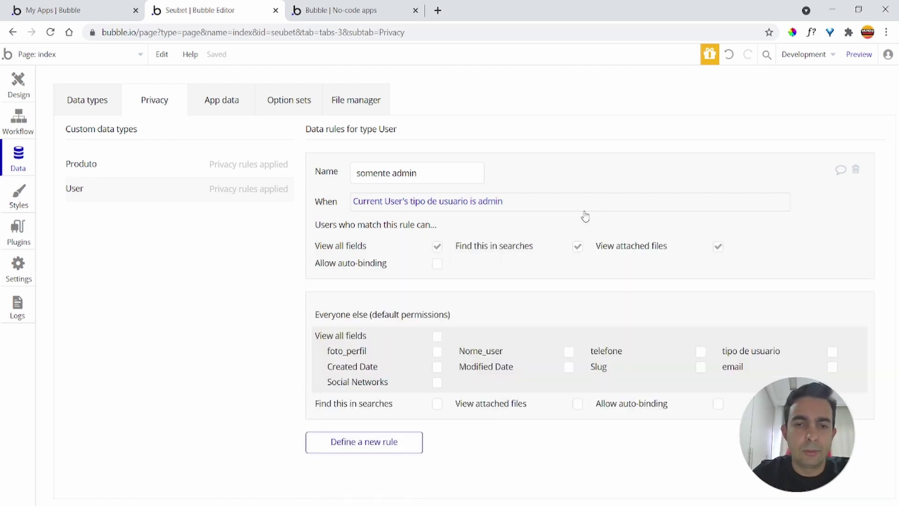
Run the app as the admin user from the All Users data view to check the user list, and return to the privacy rules
click(224, 109)
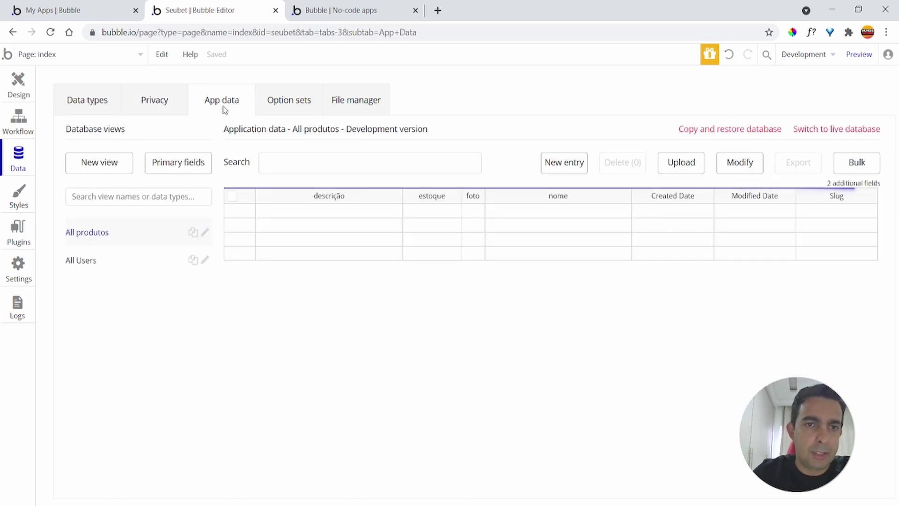
click(104, 268)
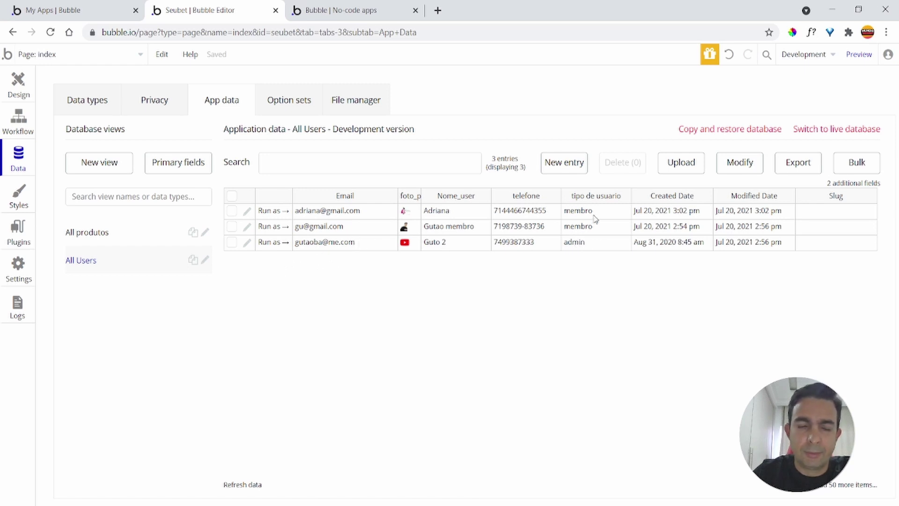
click(276, 246)
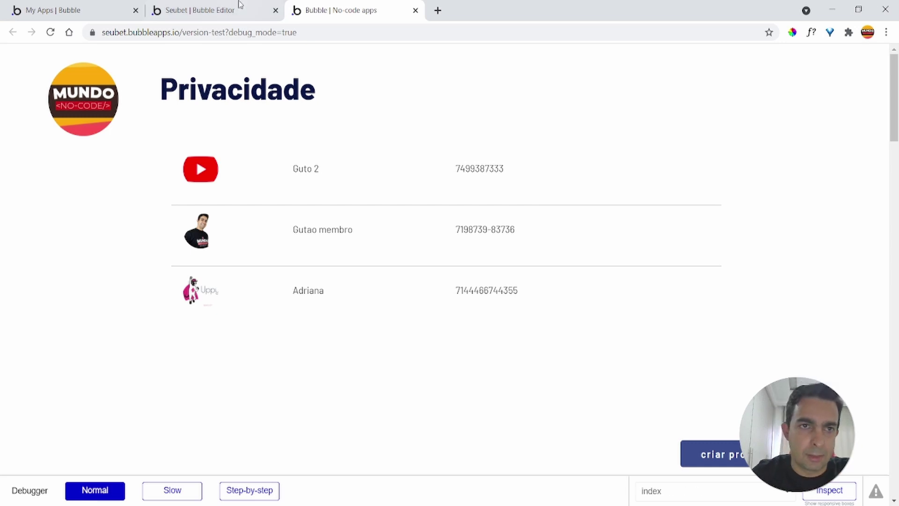
click(220, 11)
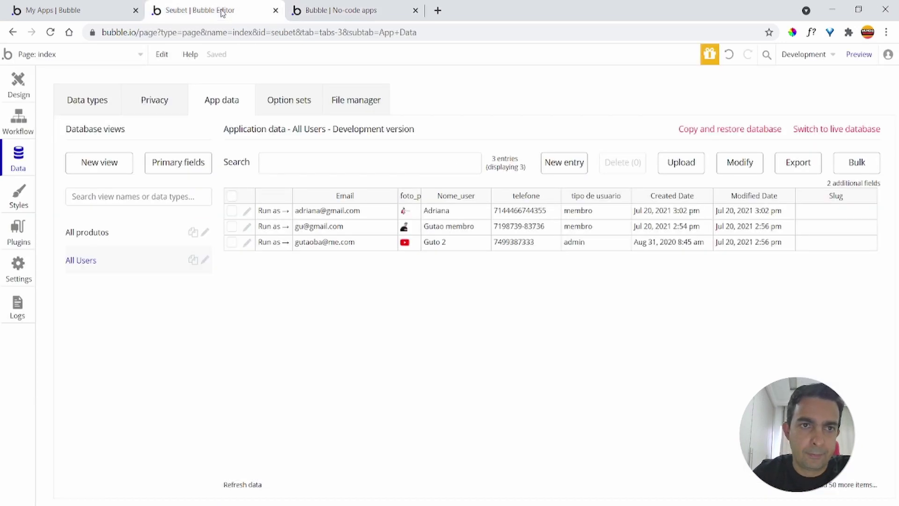
click(158, 103)
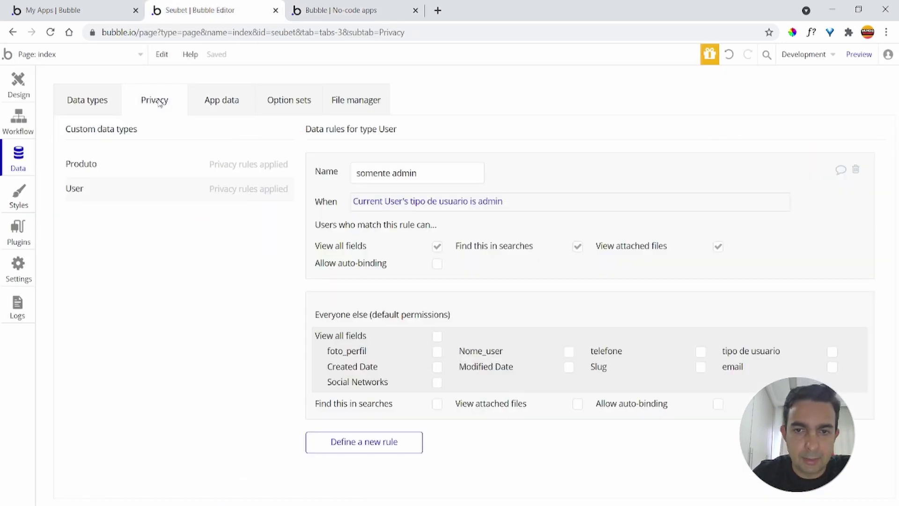
Toggle View all fields off and back on for the somente admin rule
click(437, 247)
click(437, 247)
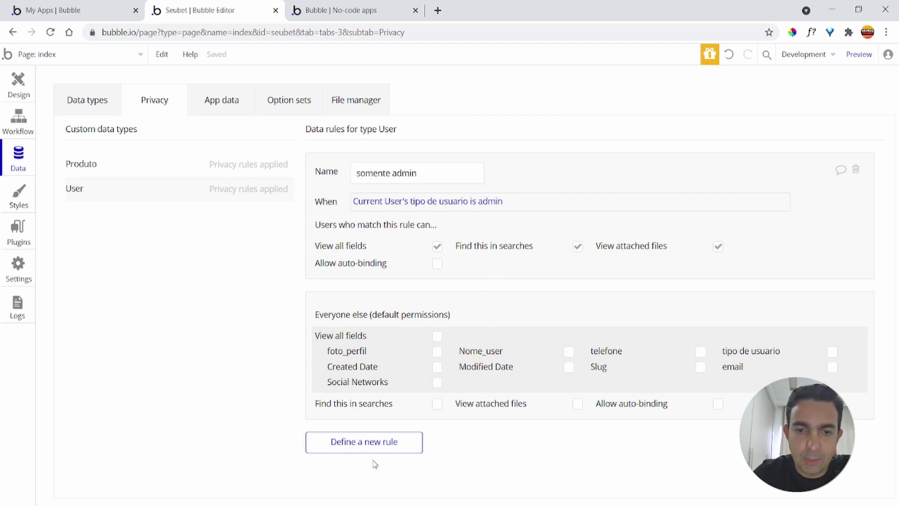
Create a second privacy rule named membros for the User data type
click(412, 443)
text(somente)
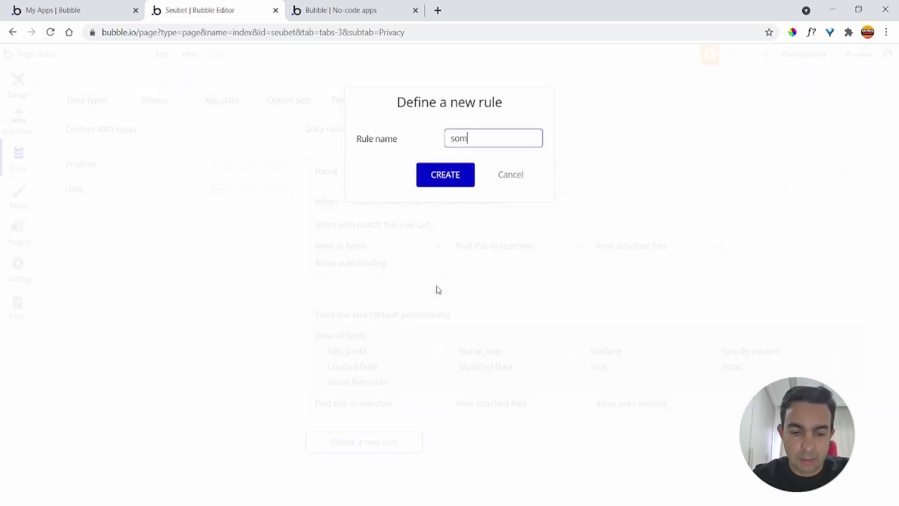
key(ctrl+a)
text(somn)
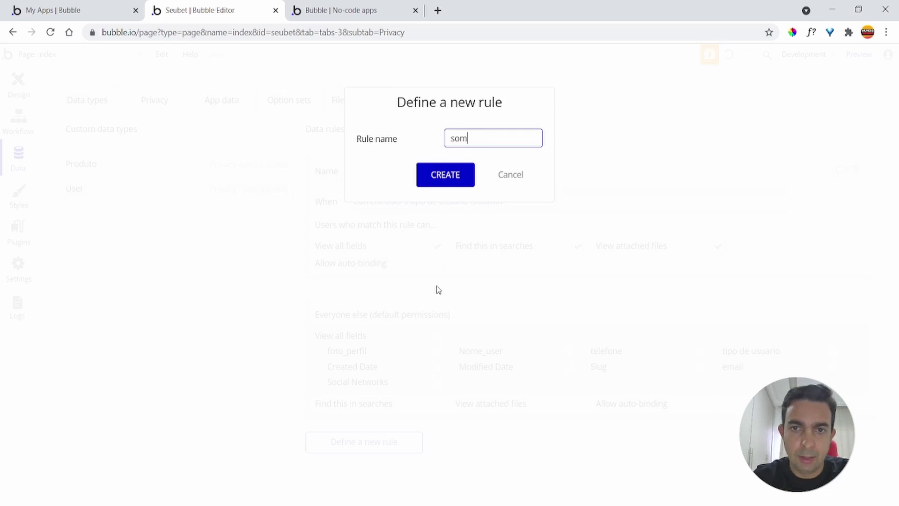
key(BackSpace)
key(BackSpace)
key(BackSpace)
text(membros)
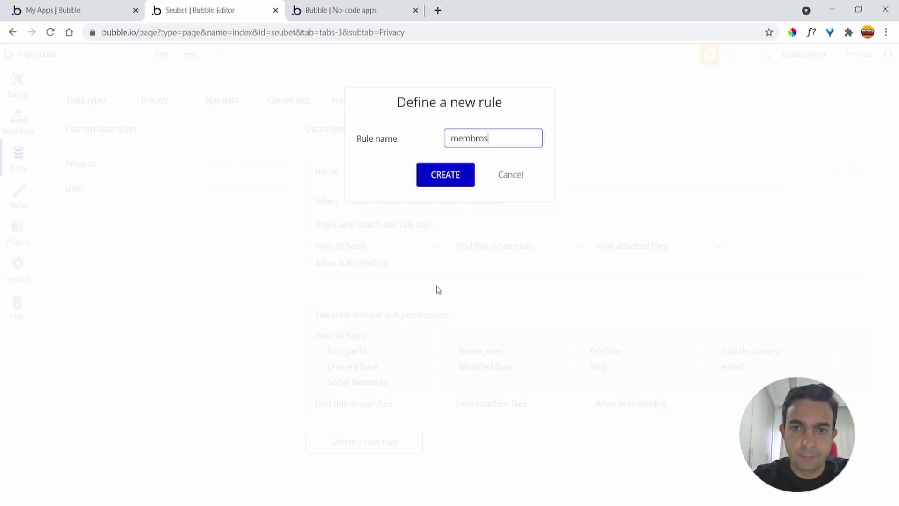
key(Return)
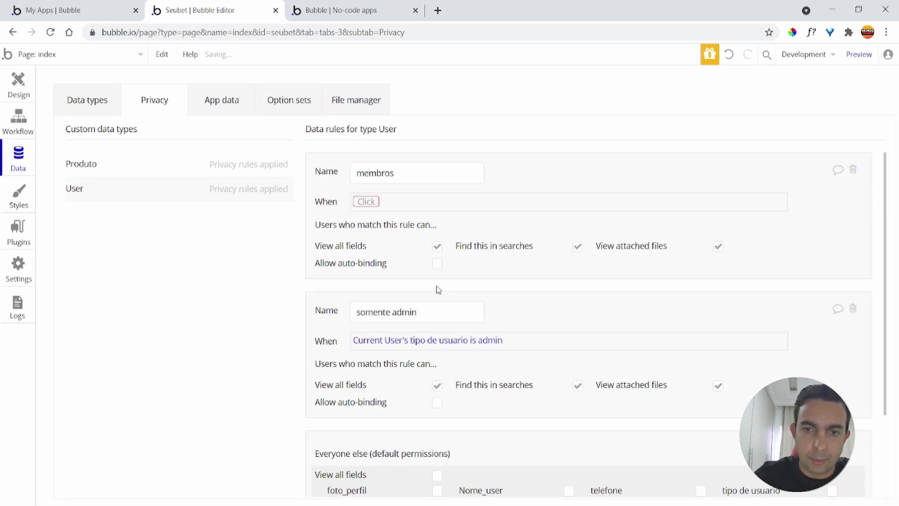
Set the membros rule's condition to Current User's tipo de usuario is membro
click(367, 202)
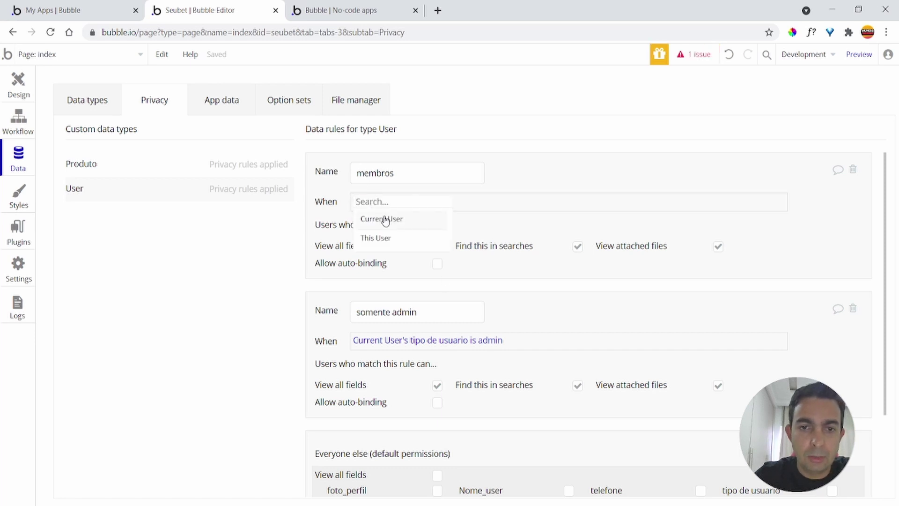
click(385, 220)
click(434, 274)
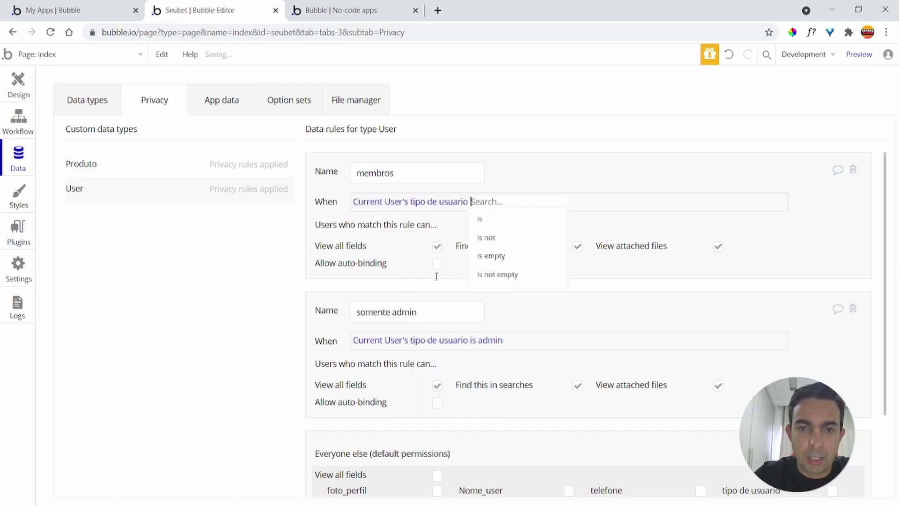
click(489, 218)
click(502, 236)
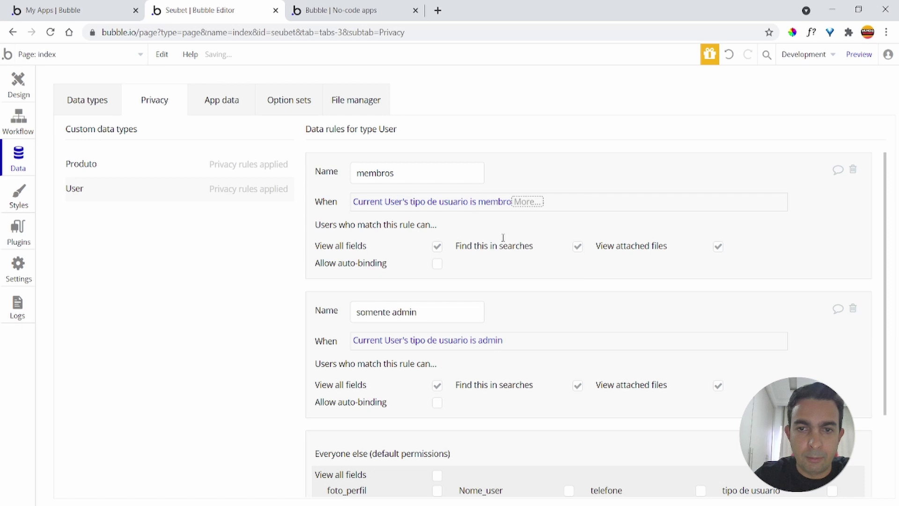
click(550, 169)
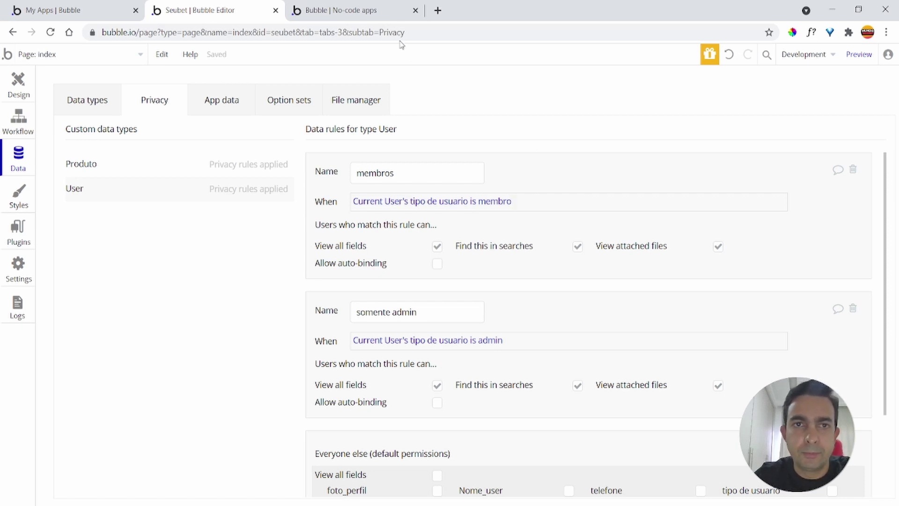
Restrict the membros rule's viewable fields to foto_perfil and Nome_user by turning off View all fields
click(367, 8)
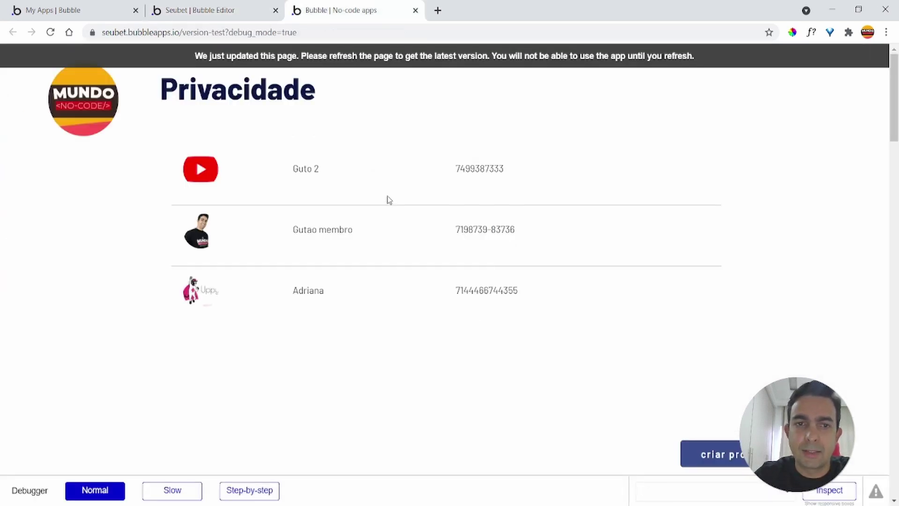
click(193, 13)
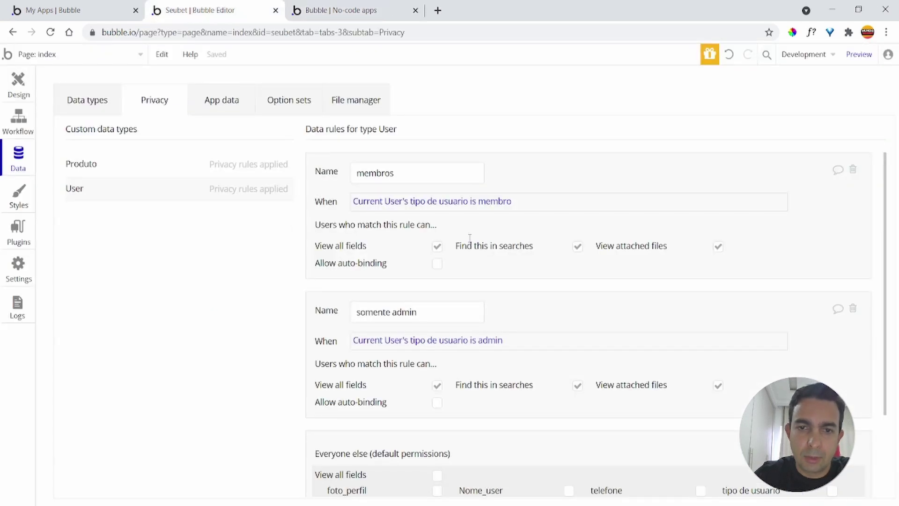
click(438, 246)
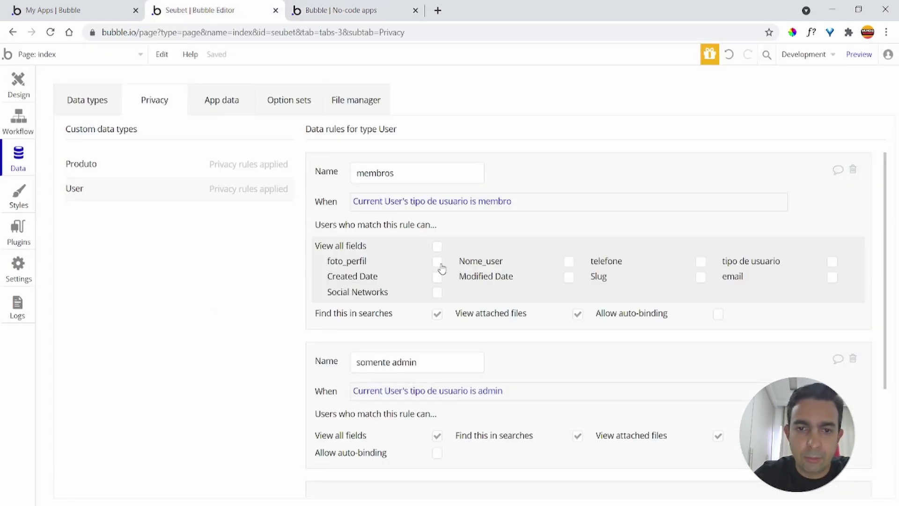
click(438, 262)
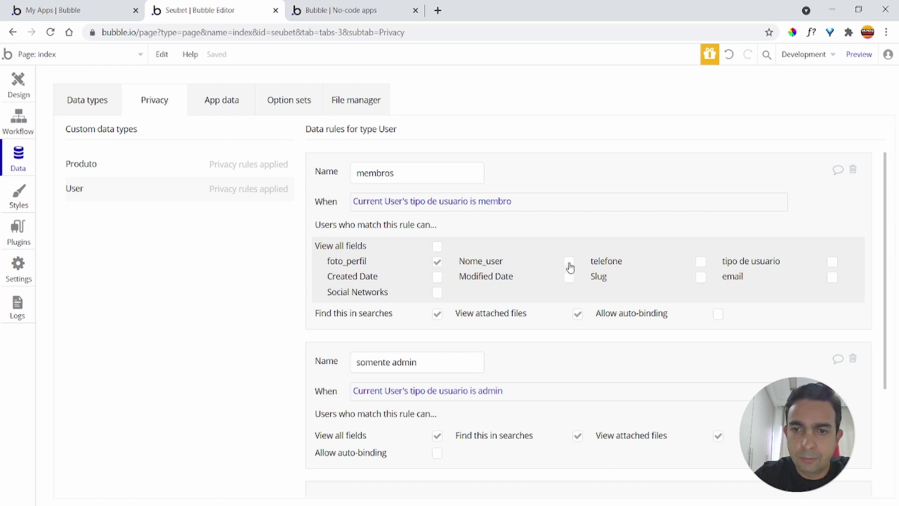
click(569, 261)
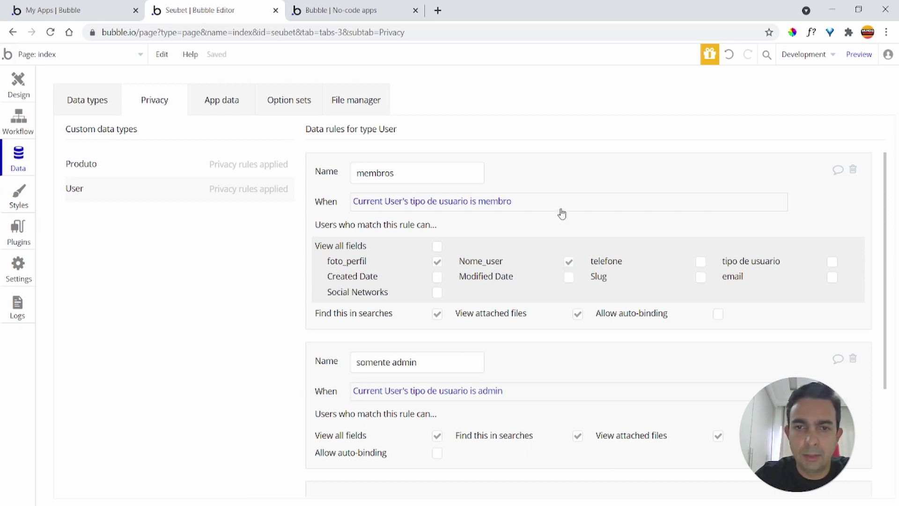
Refresh the app preview, check the user list as a member from the All Users data view, and return to the privacy rules
click(313, 6)
click(307, 56)
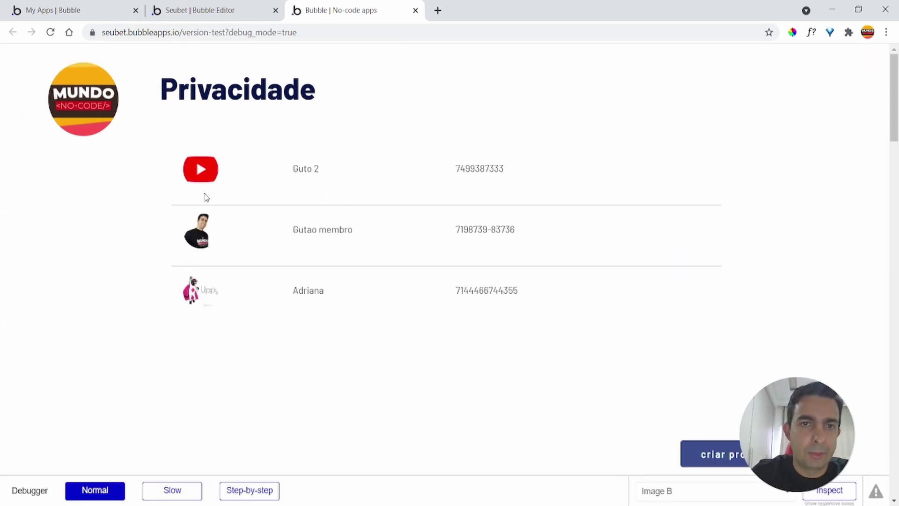
click(227, 18)
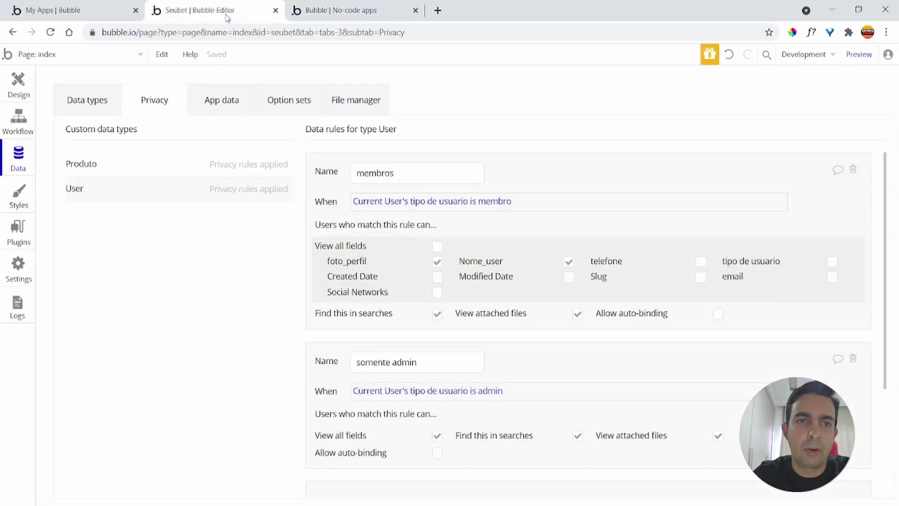
click(226, 105)
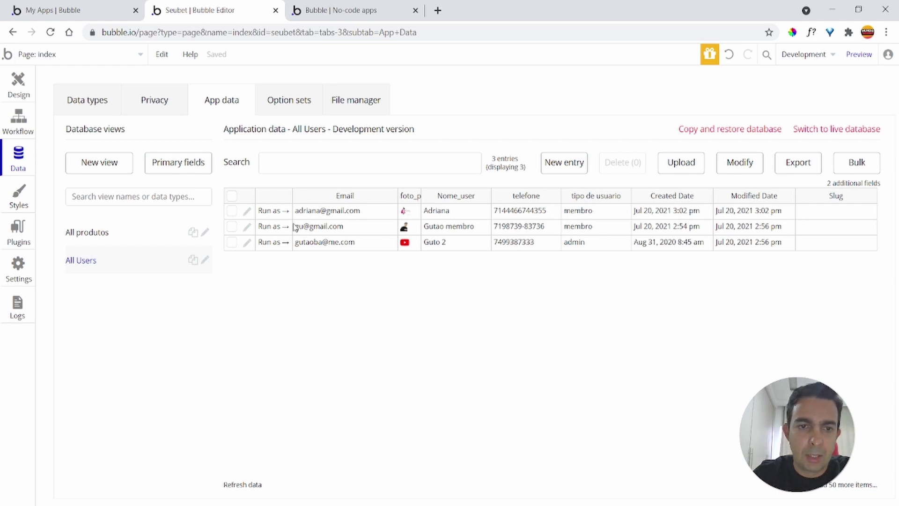
key(ctrl+Tab)
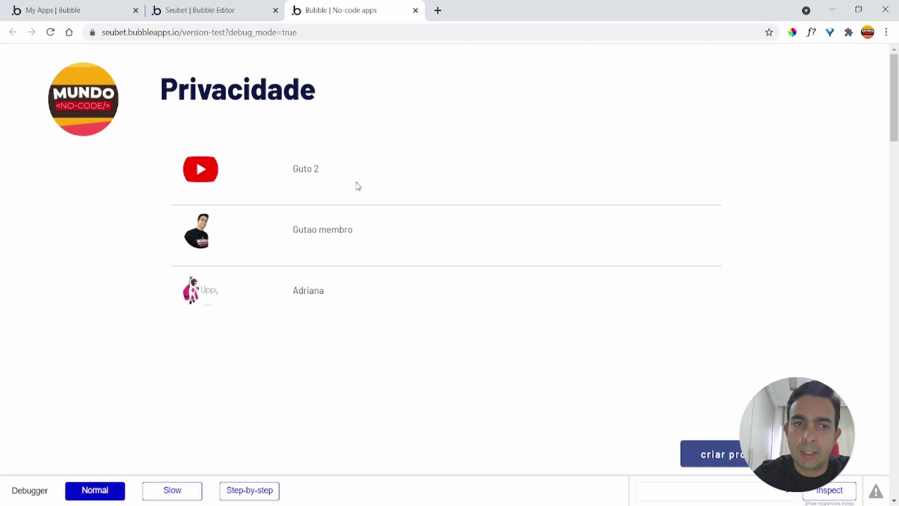
click(235, 10)
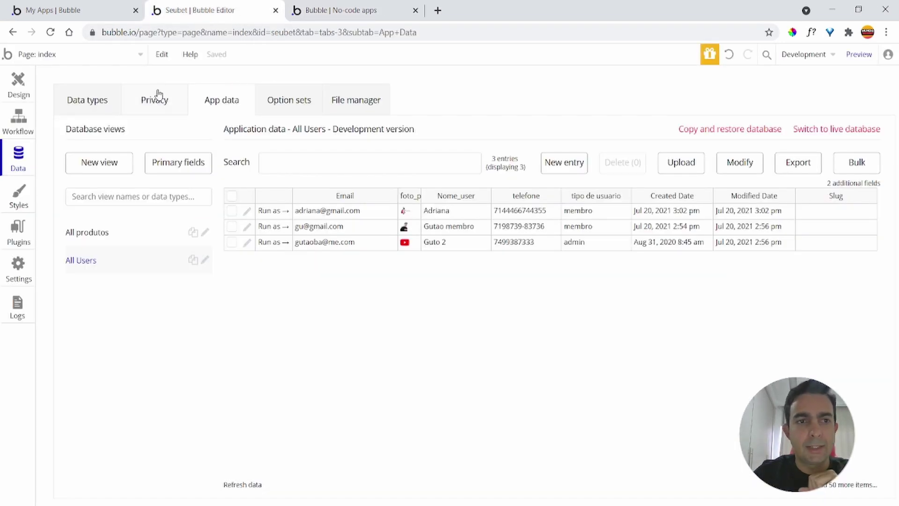
click(163, 111)
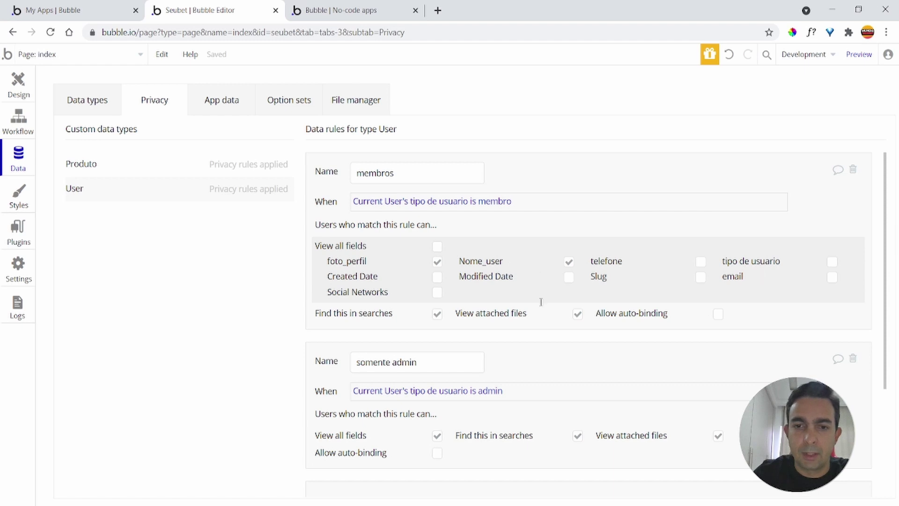
Disable Find this in searches and View attached files for the membros rule, and check the refreshed app preview
click(437, 314)
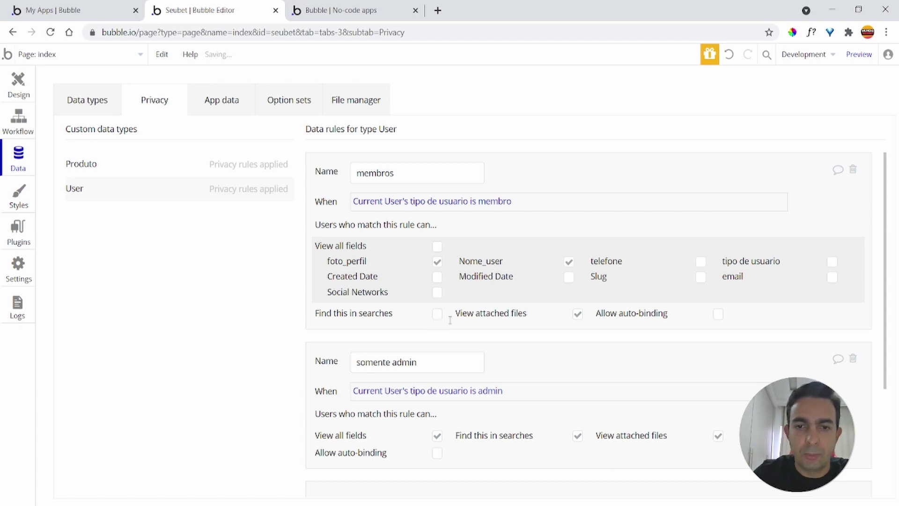
click(578, 313)
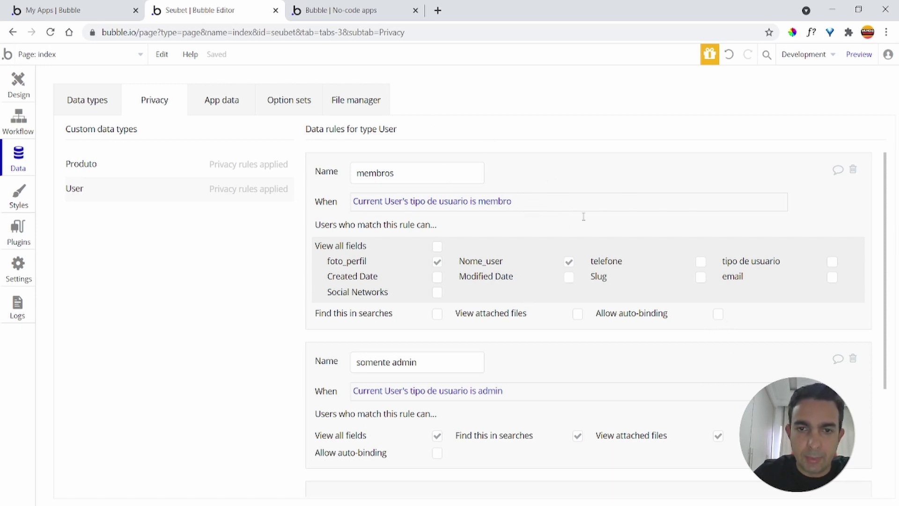
click(328, 6)
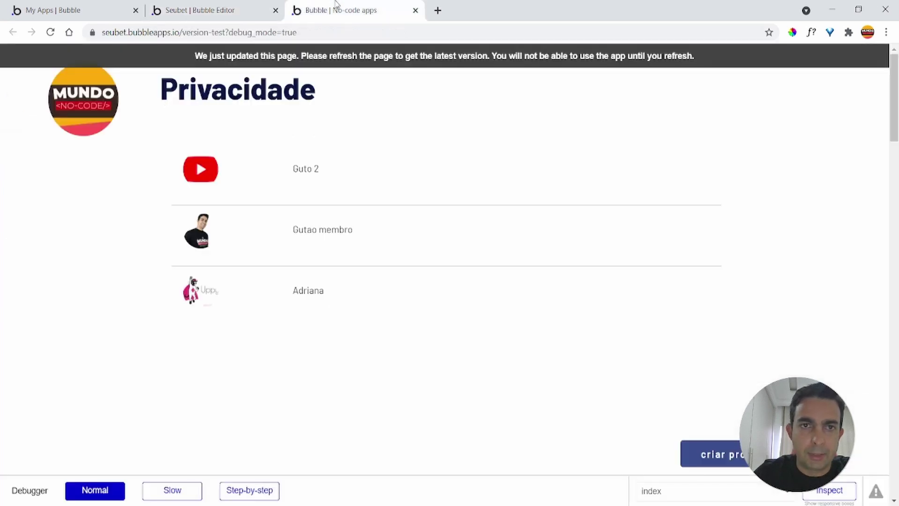
click(329, 64)
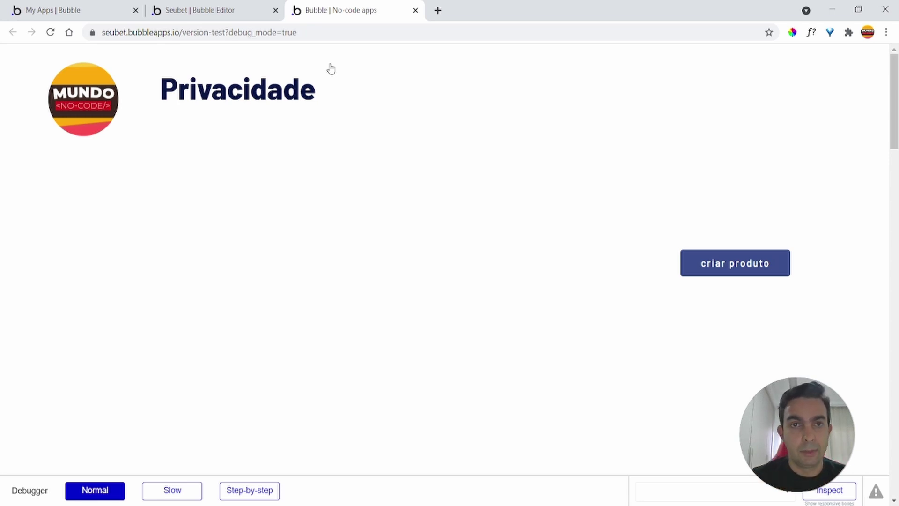
click(216, 9)
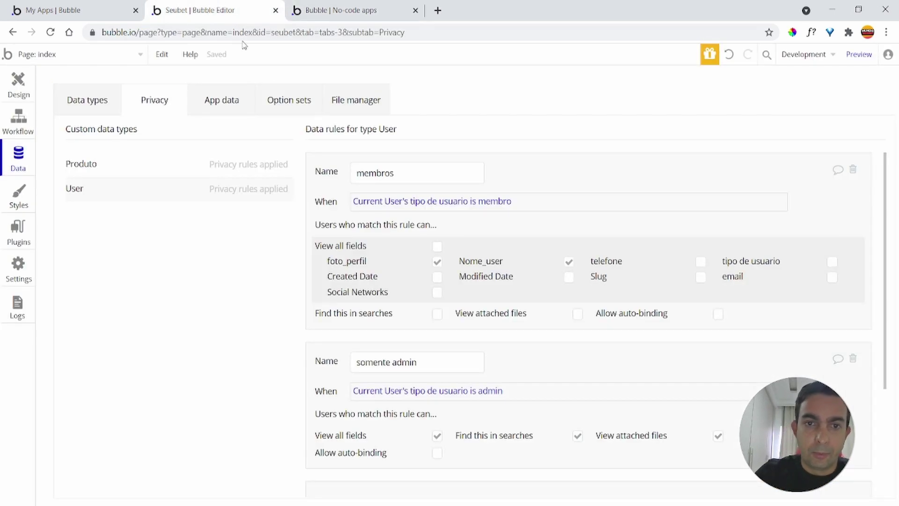
Re-enable Find this in searches for the membros rule and check the user list in the app preview
click(437, 314)
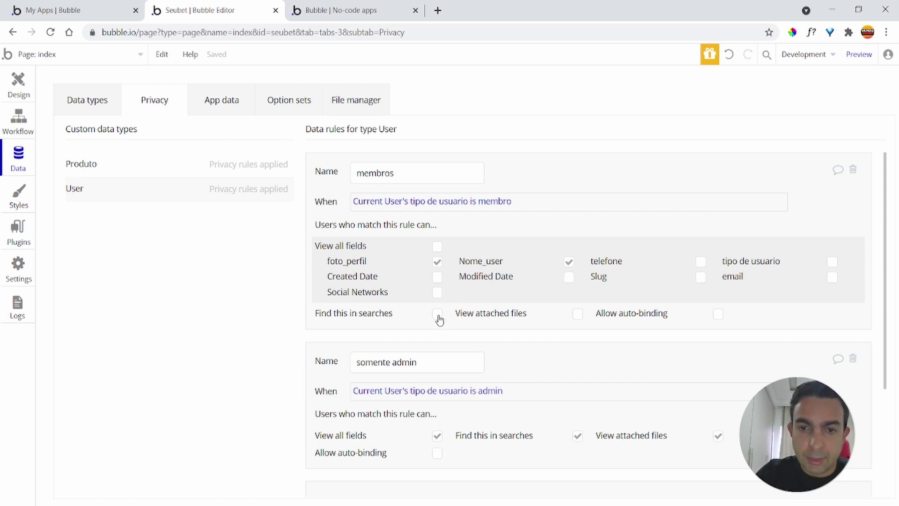
click(341, 11)
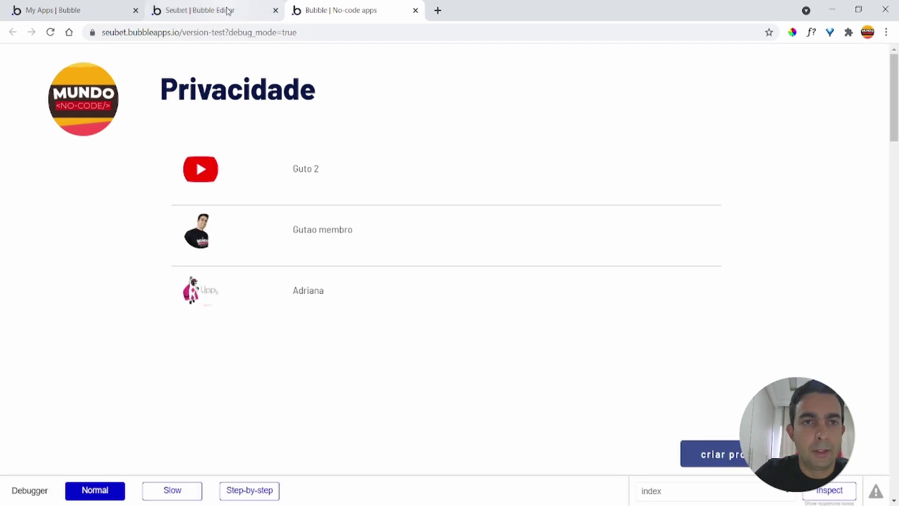
click(196, 6)
scroll(552, 268, down, 3)
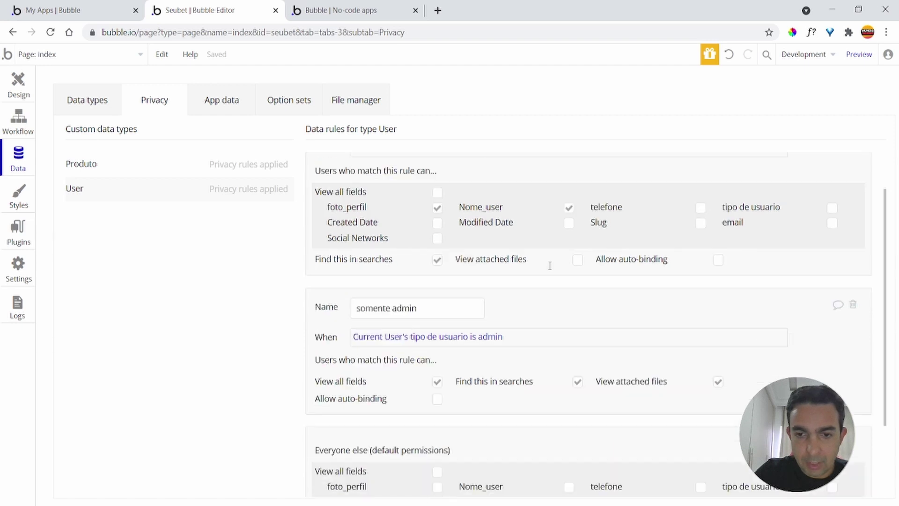
scroll(551, 267, up, 3)
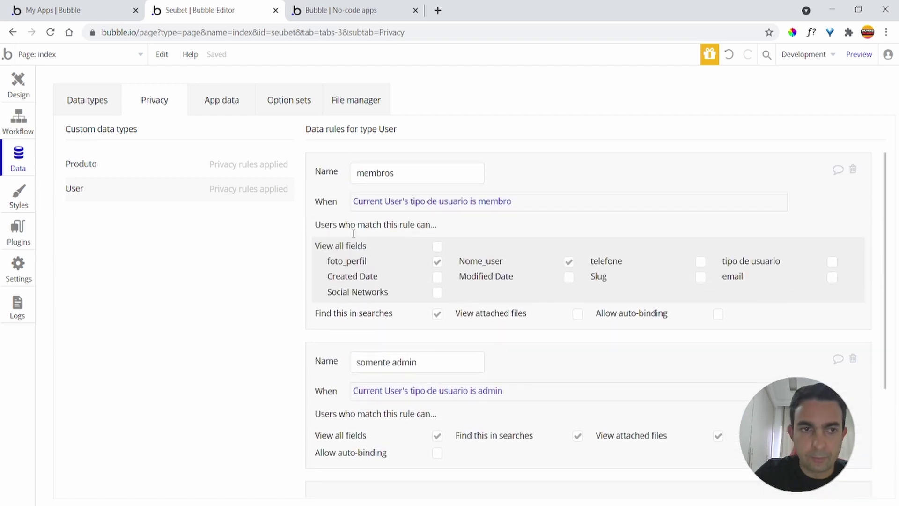
Review the Produto data type's privacy rules and its list of fields
click(101, 172)
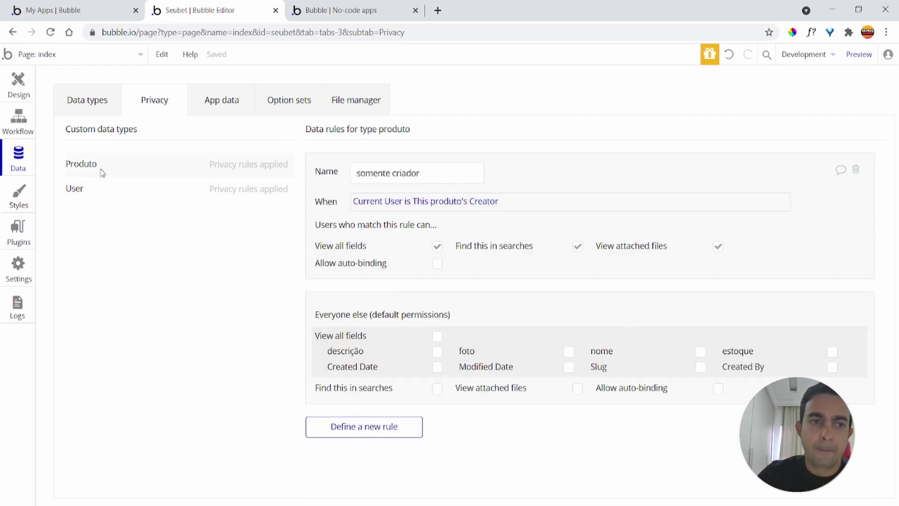
click(100, 100)
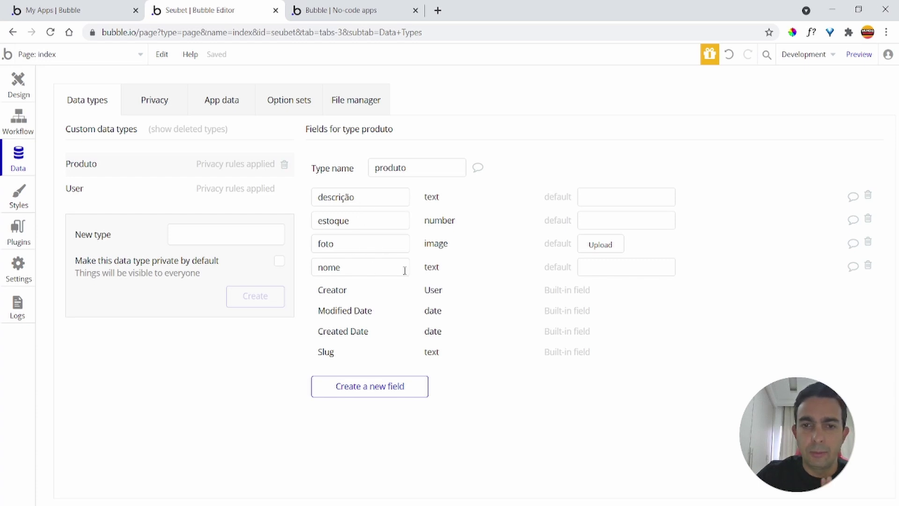
click(169, 108)
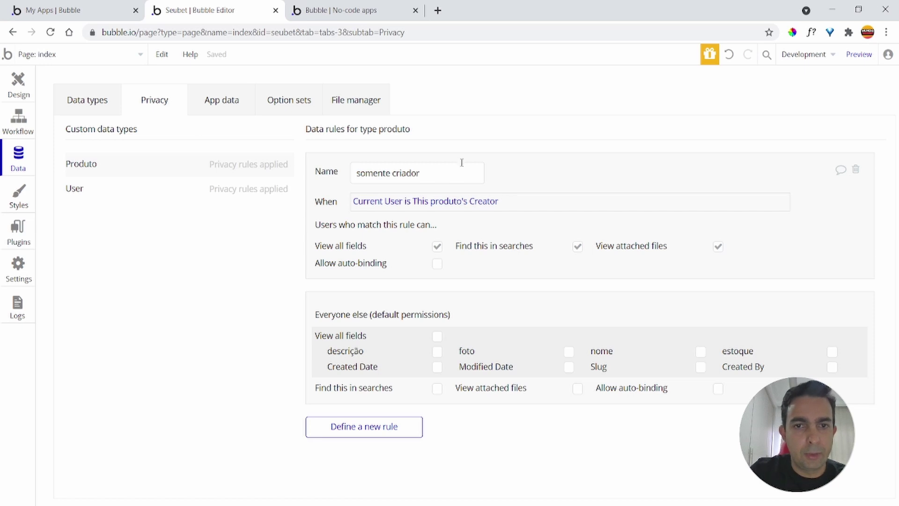
Delete the existing privacy rule of the Produto data type and create a new one named somente criador
click(857, 172)
click(362, 200)
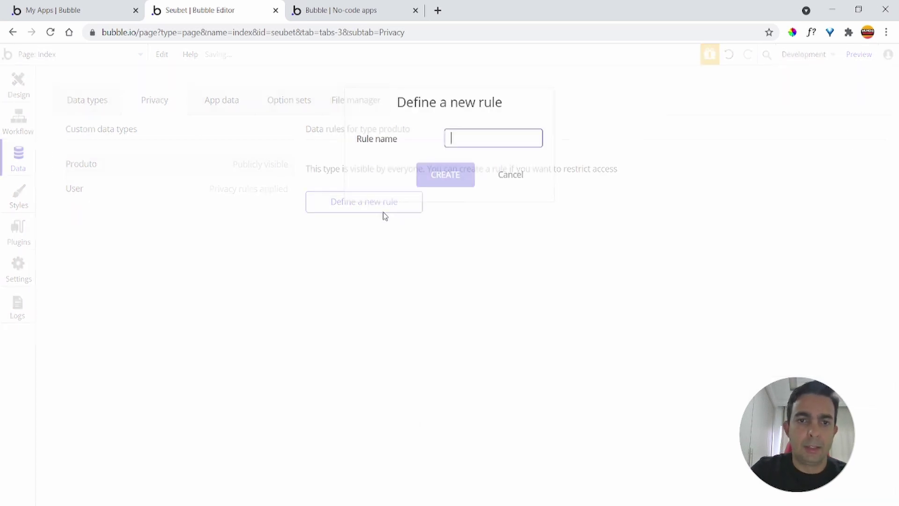
text(somente)
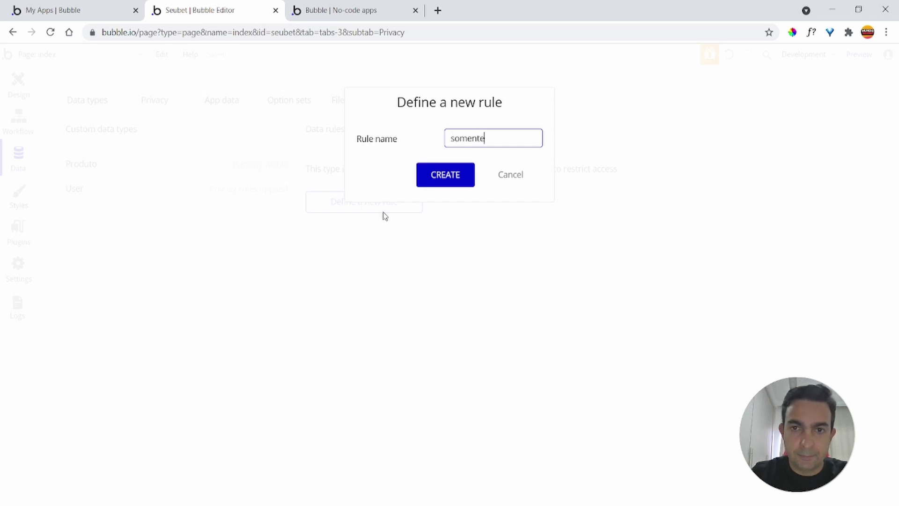
text( criador)
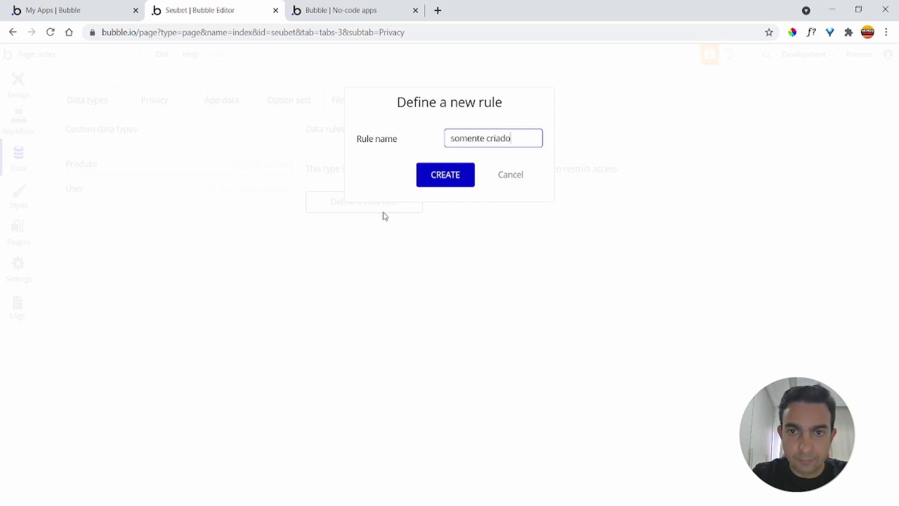
key(Return)
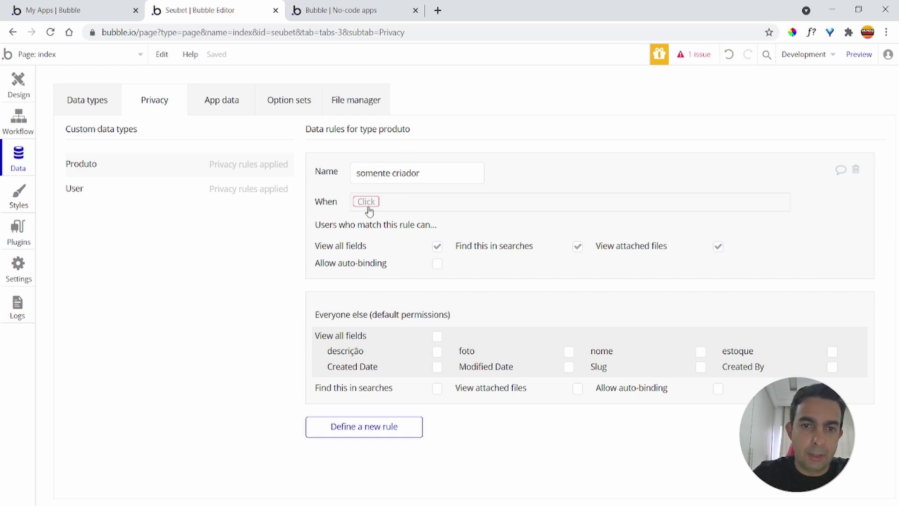
Set the somente criador rule's condition to Current User is This produto's Creator
click(372, 201)
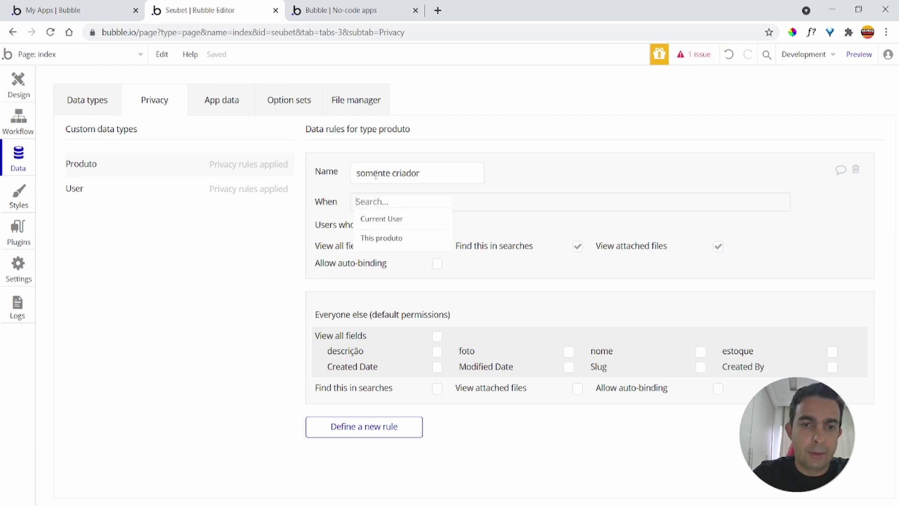
click(386, 226)
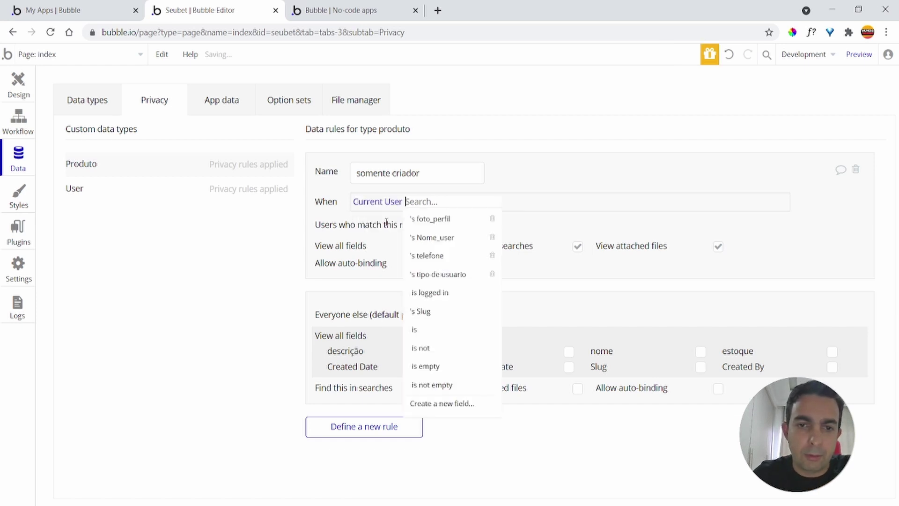
click(423, 330)
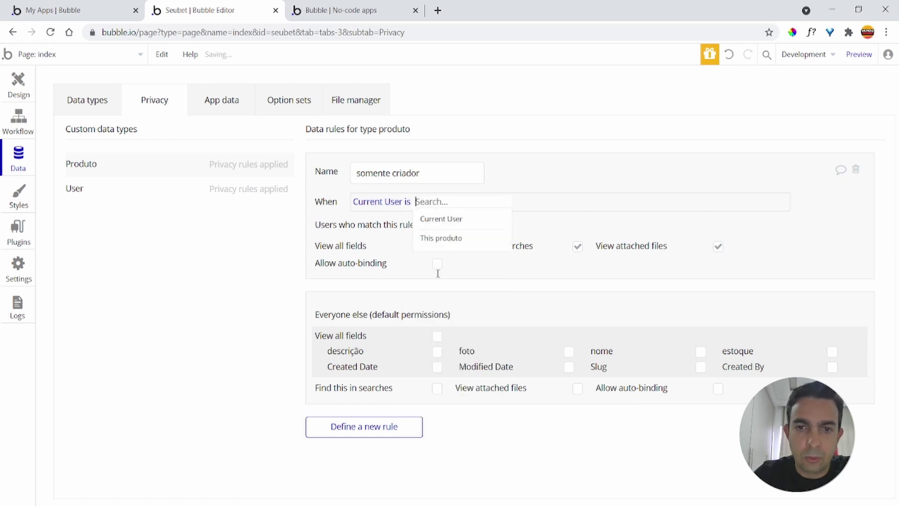
click(445, 245)
click(494, 293)
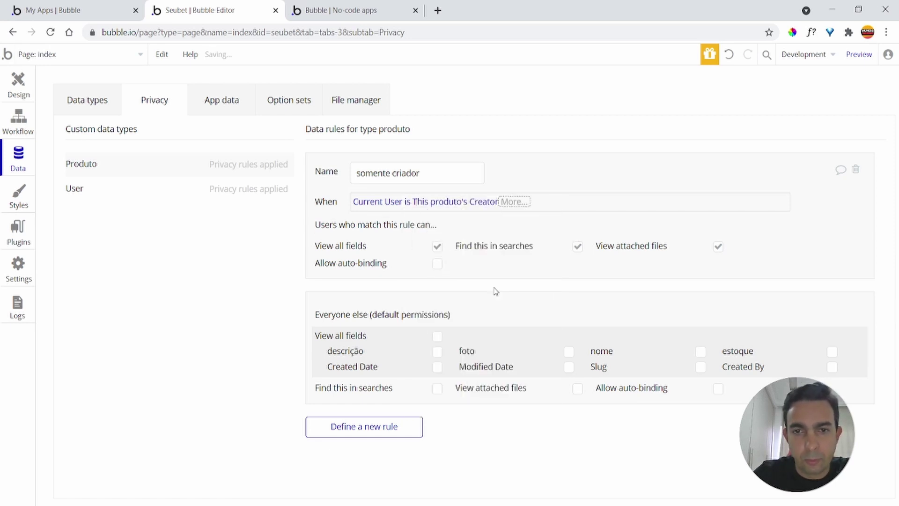
click(447, 219)
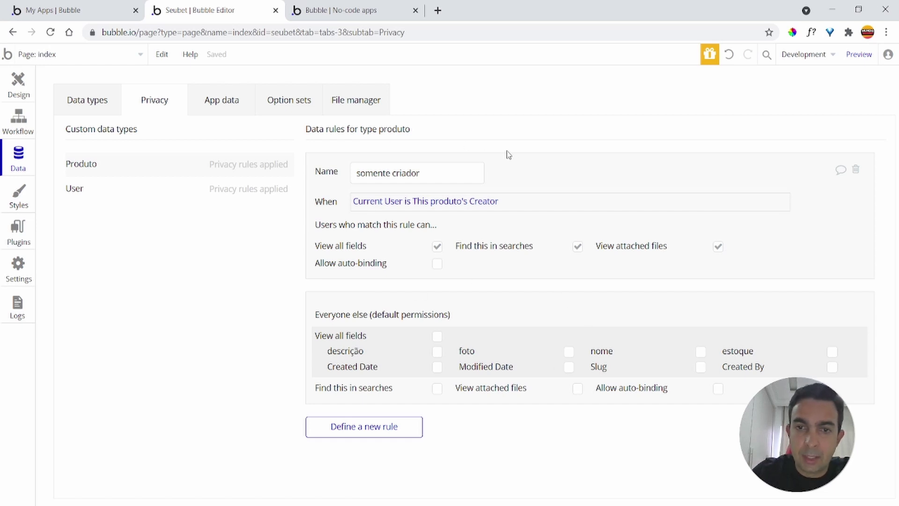
Refresh the app preview to check the page with the new Produto rule, and return to the Bubble editor
click(349, 13)
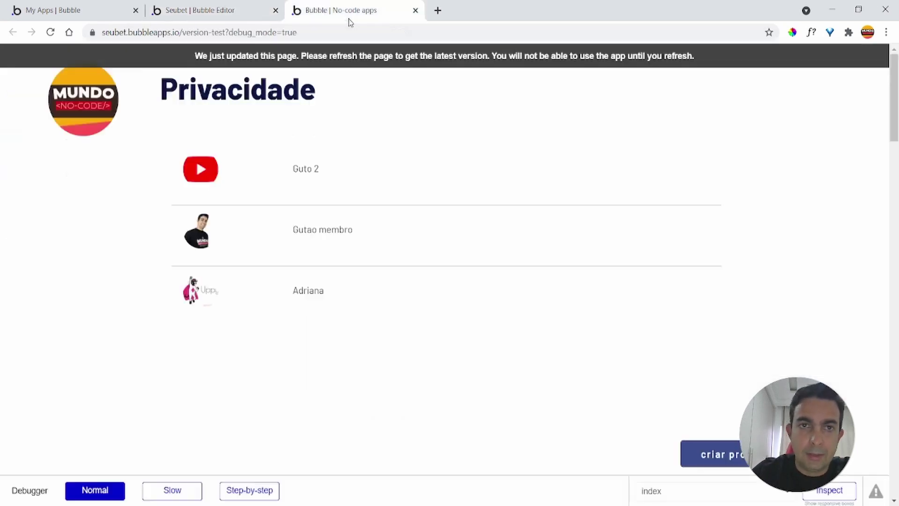
click(347, 55)
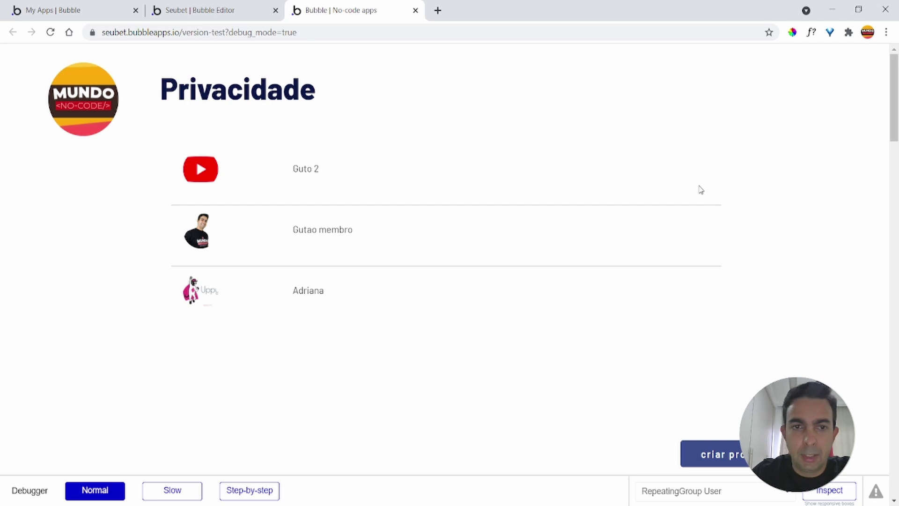
click(213, 9)
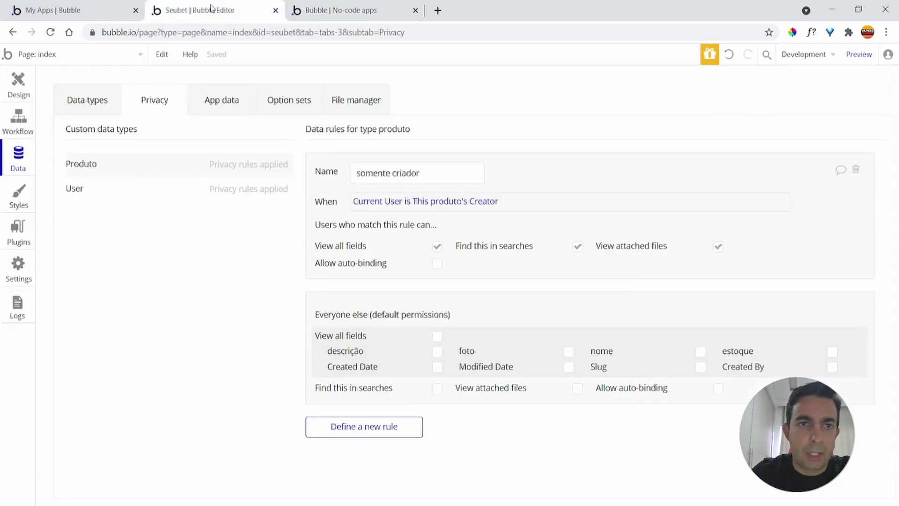
click(19, 89)
click(79, 244)
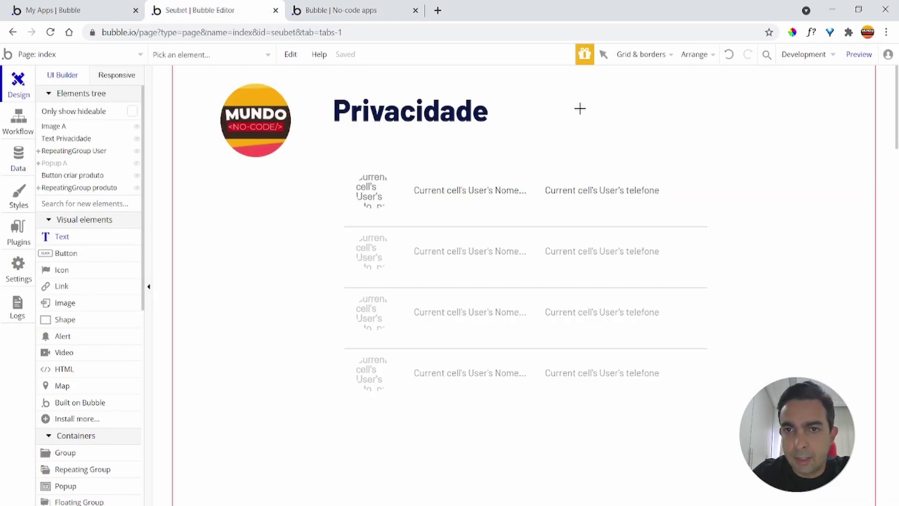
mouse_move(554, 98)
mouse_down()
mouse_move(710, 134)
mouse_move(737, 127)
mouse_up()
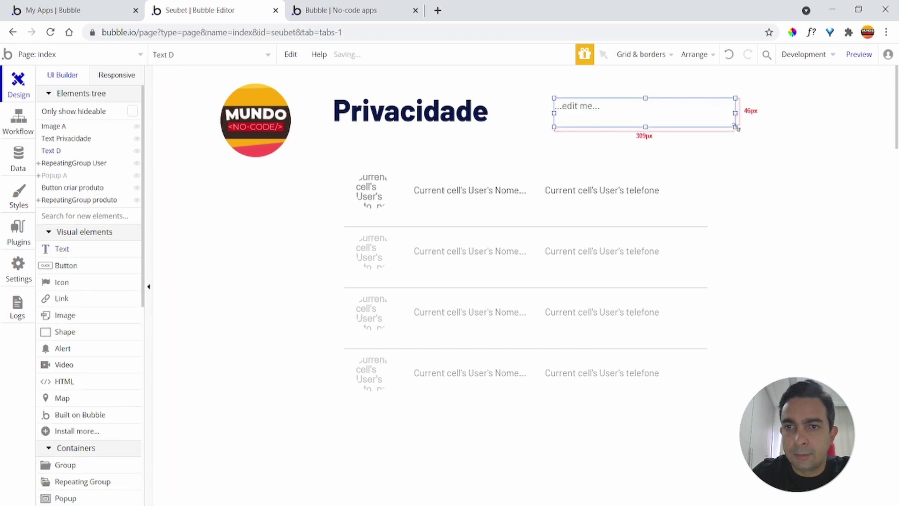
double_click(654, 110)
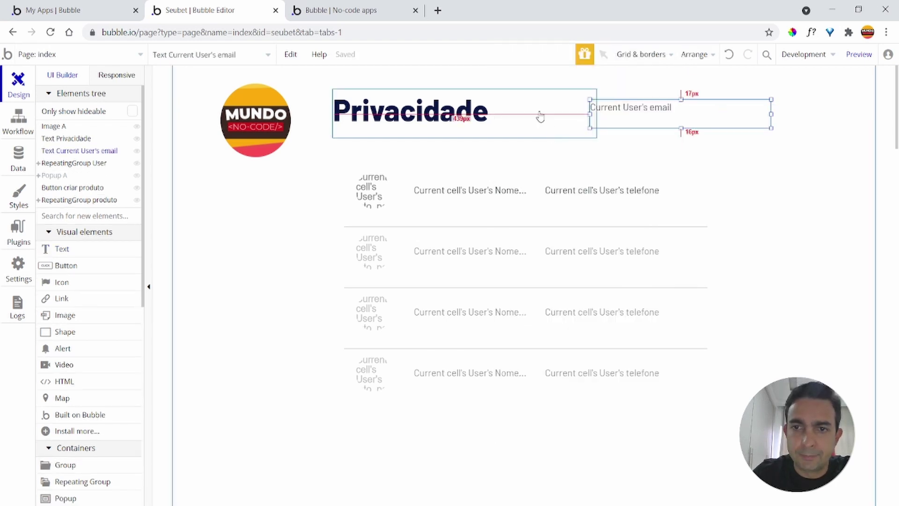
click(347, 12)
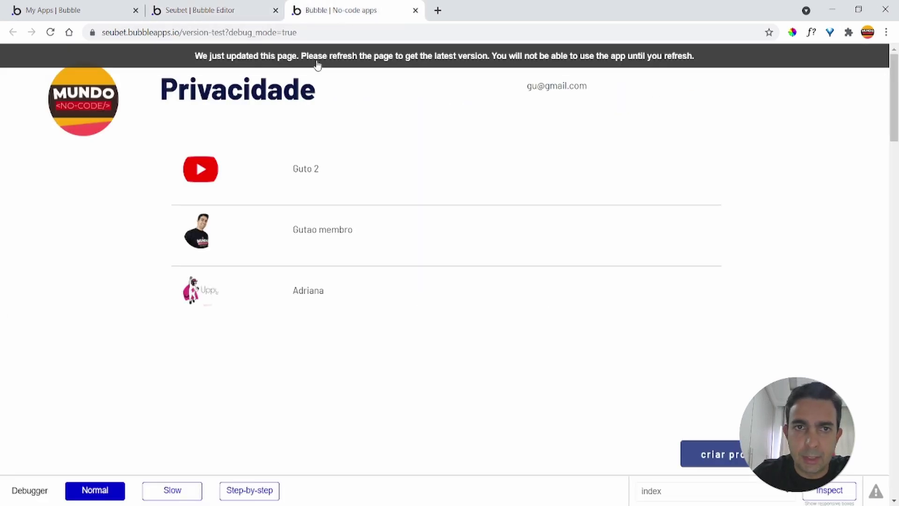
key(F5)
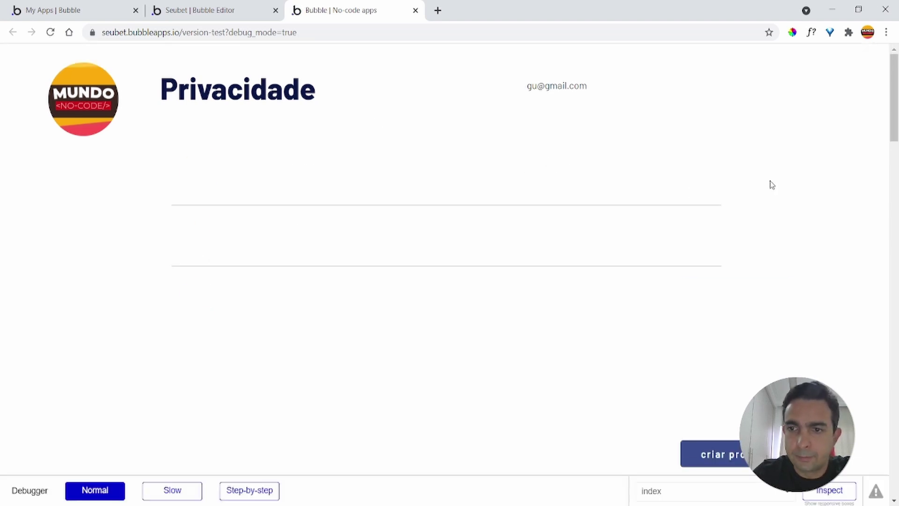
Start a new product in the preview with the nome produto 1 and an estoque of 100
scroll(805, 183, down, 3)
click(753, 267)
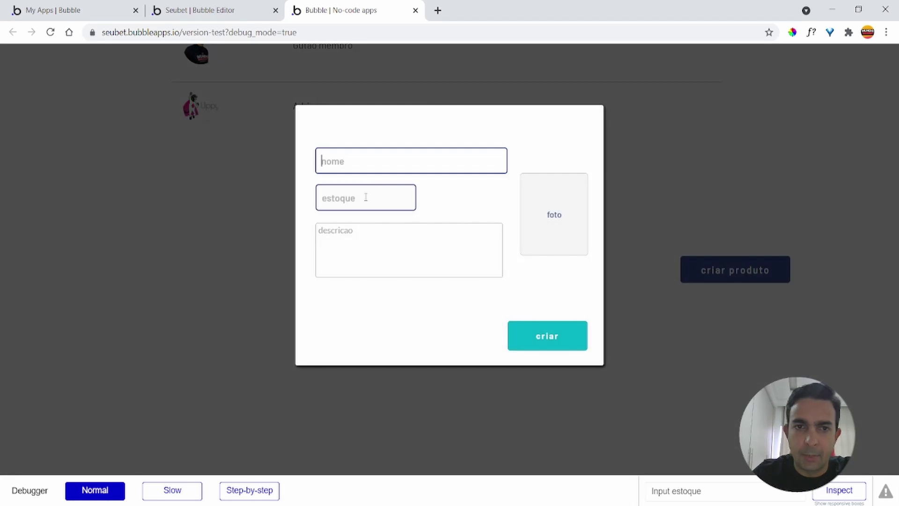
text(produto q)
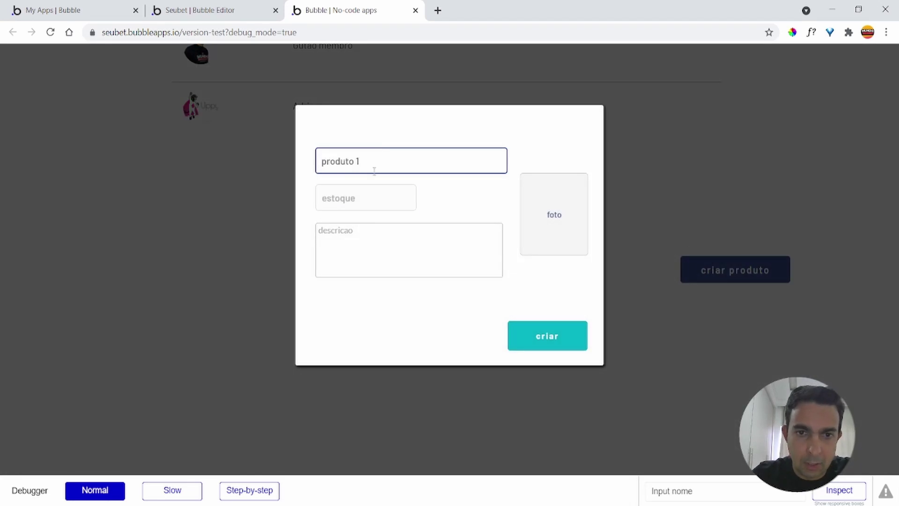
click(372, 199)
text(100)
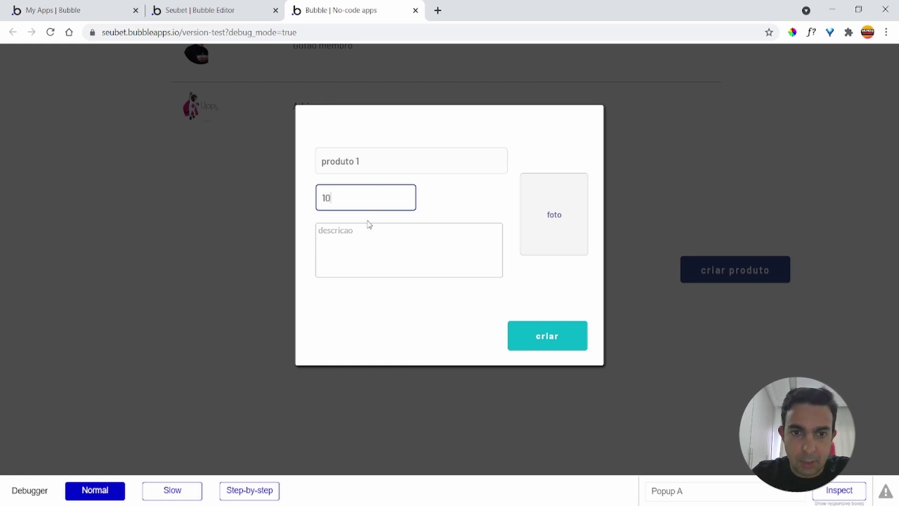
Enter the product's description as "descricao do produto 1", correcting the misspelled word
click(378, 264)
text(d)
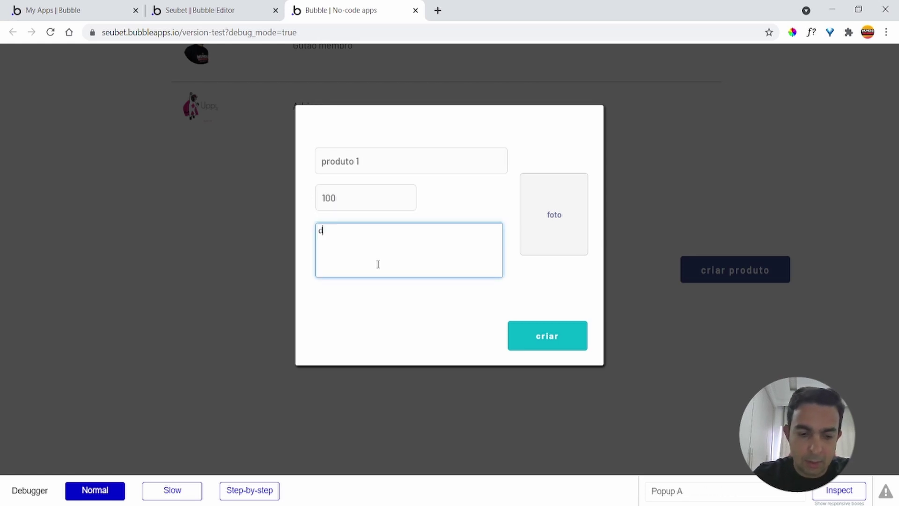
text(escricao do porduto 1)
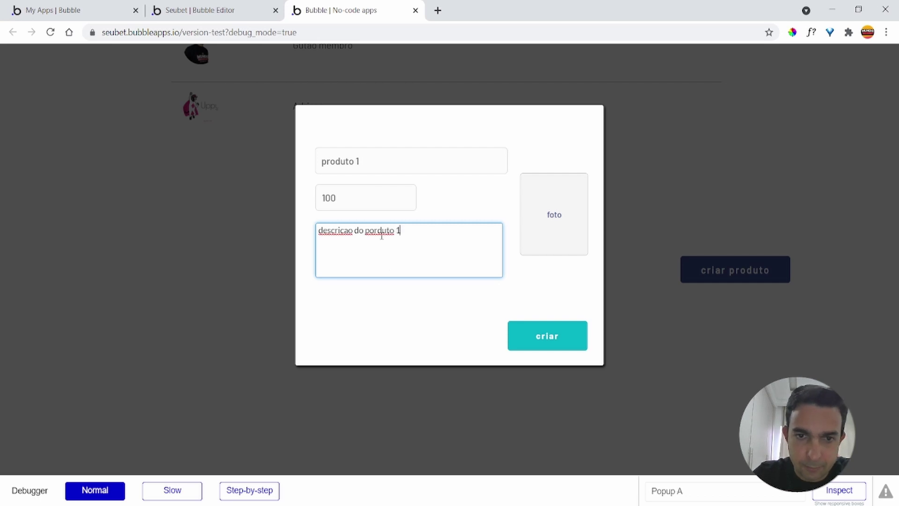
key(Left)
key(Left)
key(Left)
key(Left)
key(Left)
key(Left)
key(Left)
key(BackSpace)
key(Right)
text(o)
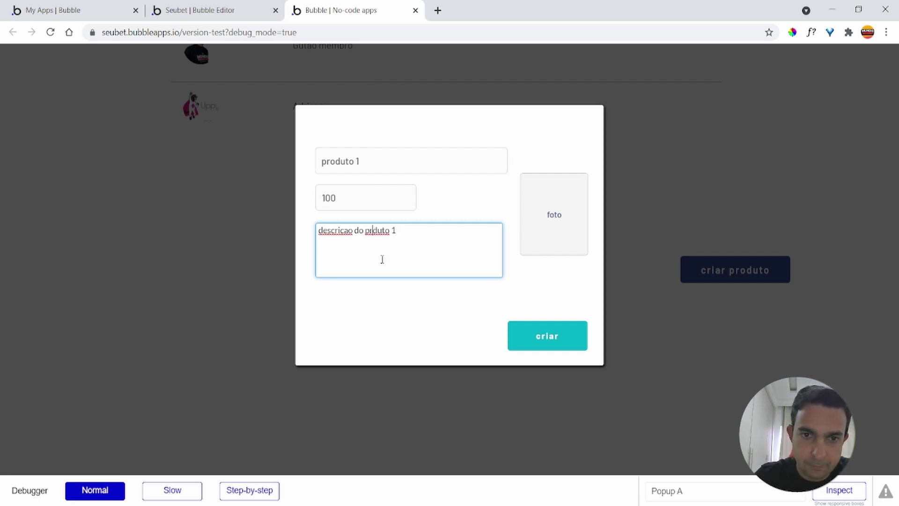
Attach the Google Drive logo as the product's foto, create the product and check its entry in the list
click(540, 211)
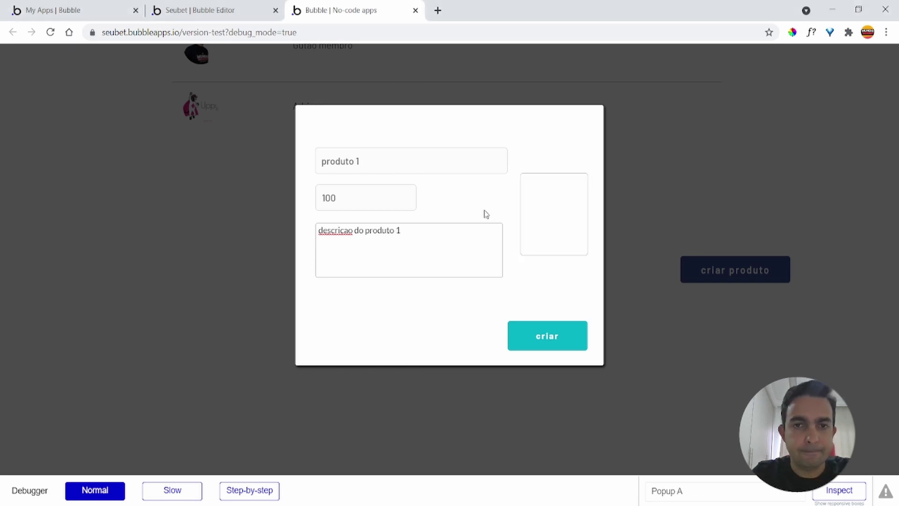
click(564, 341)
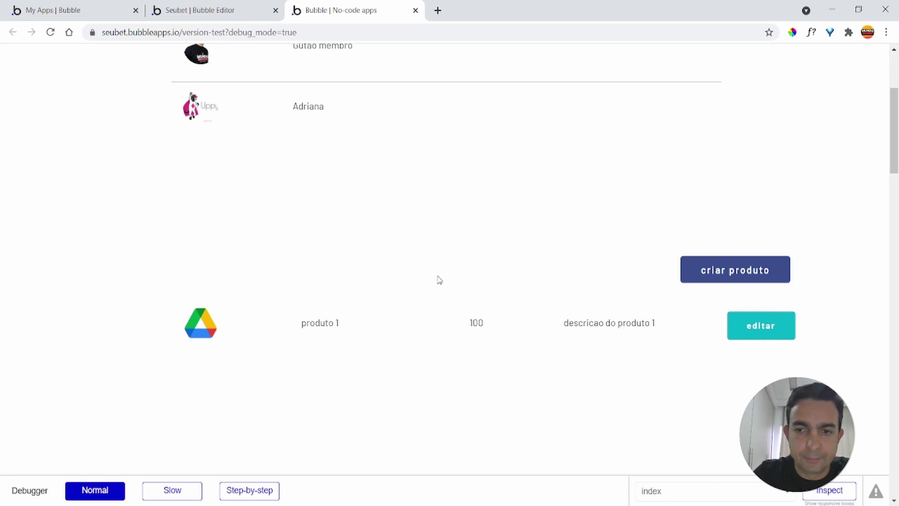
scroll(440, 279, down, 3)
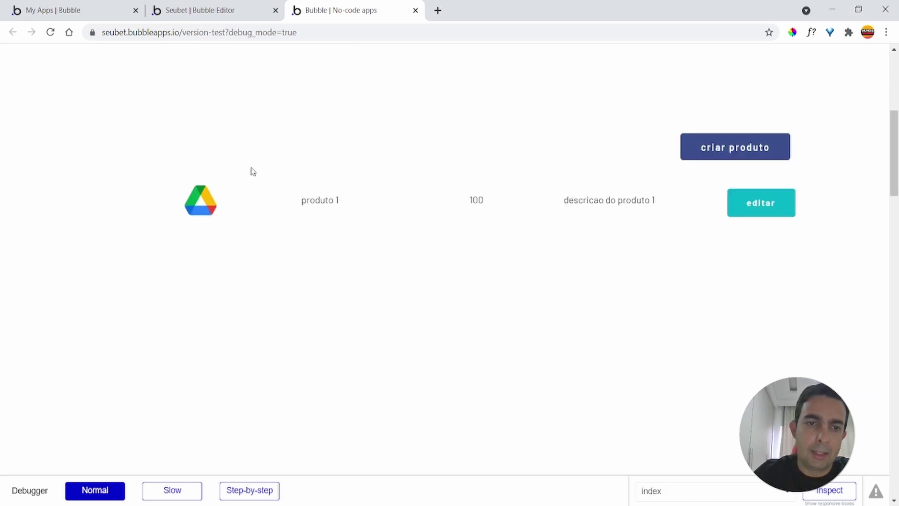
Run the app as the admin user from the All Users data and check which users and products the page shows
click(222, 11)
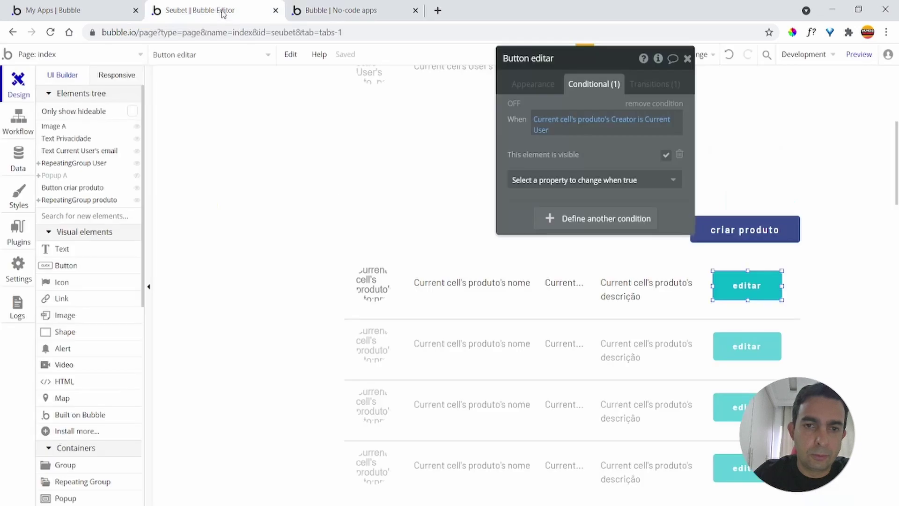
click(11, 162)
click(235, 107)
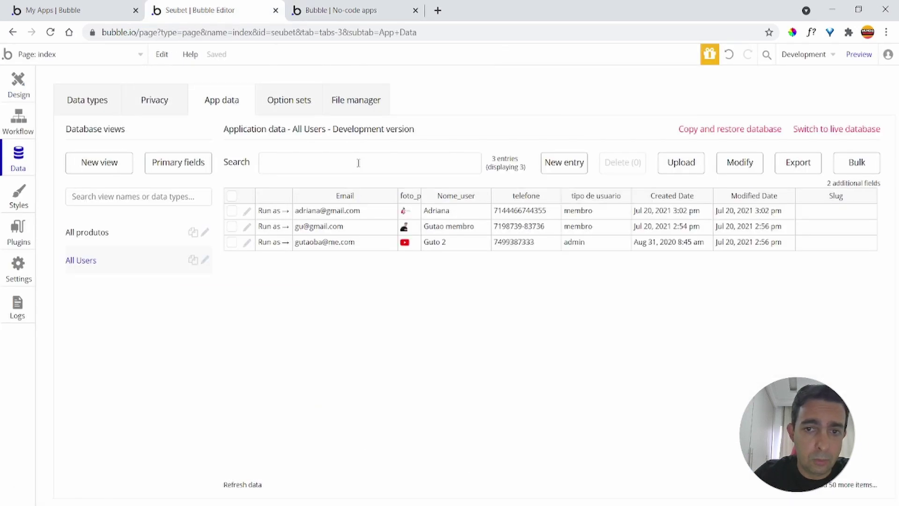
click(277, 243)
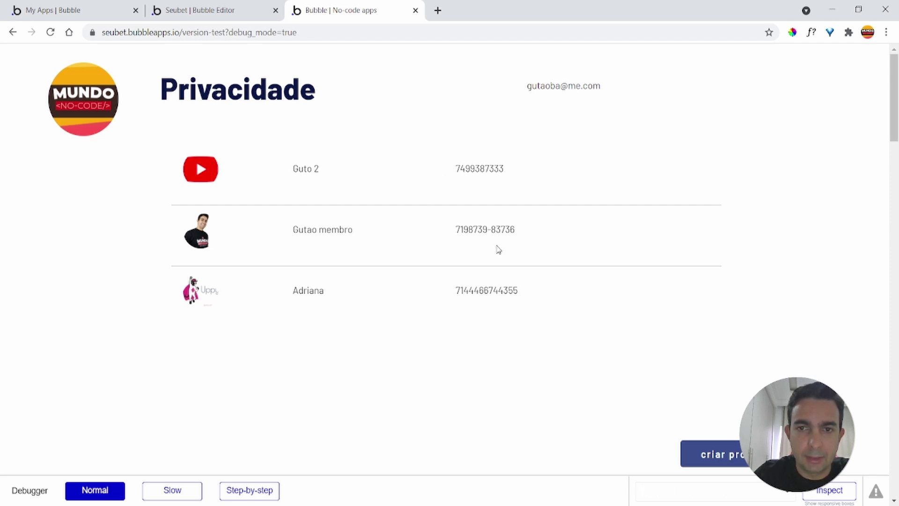
scroll(515, 196, down, 6)
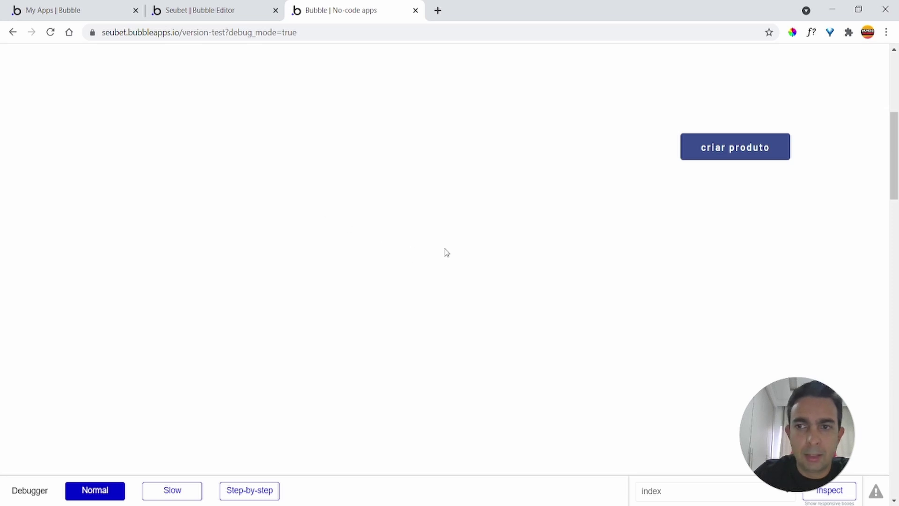
scroll(522, 210, up, 6)
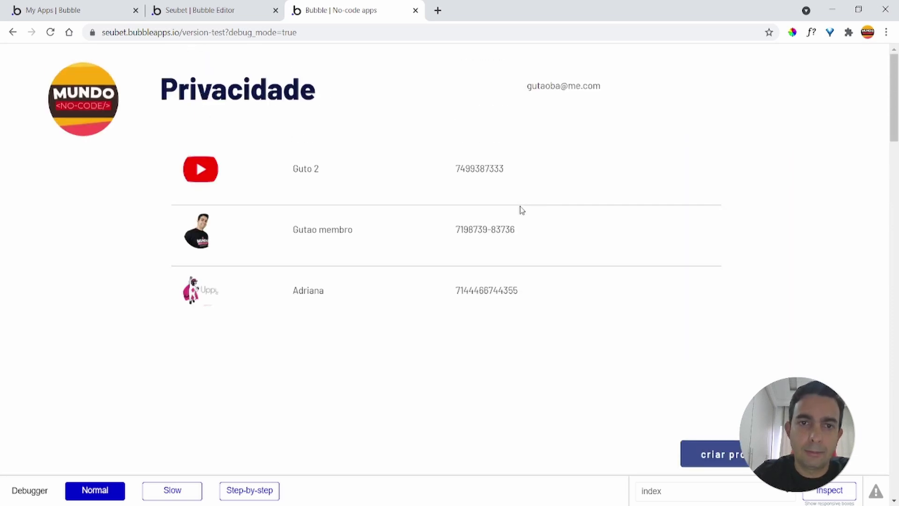
Review the Produto type's somente criador privacy rule and compare it with the admin's product list in the preview
click(227, 5)
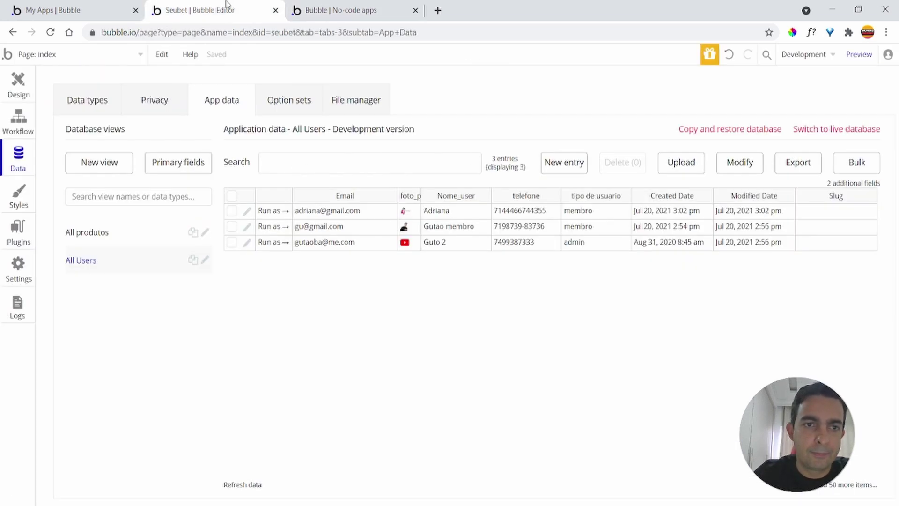
click(144, 100)
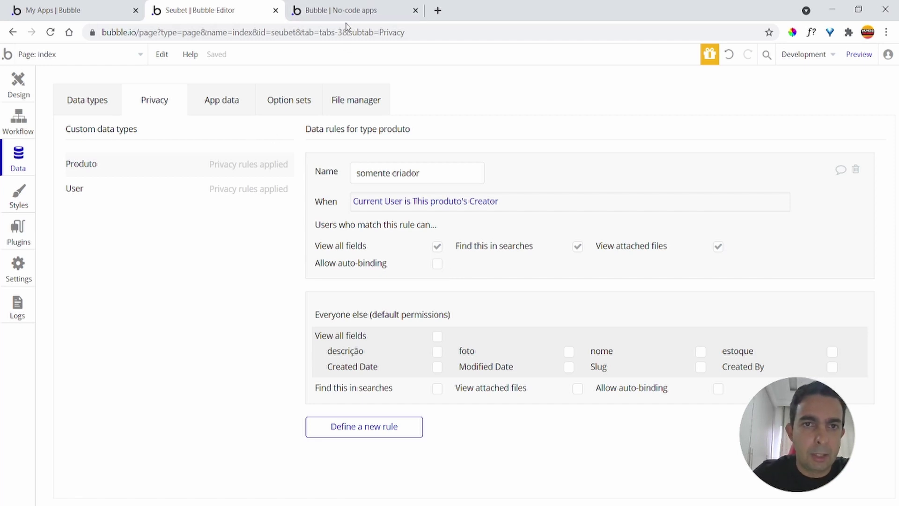
click(337, 4)
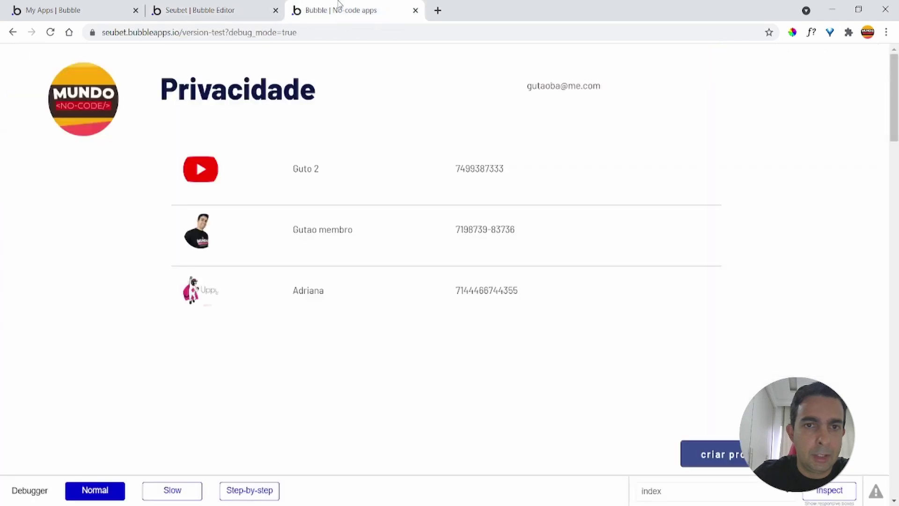
scroll(555, 368, down, 5)
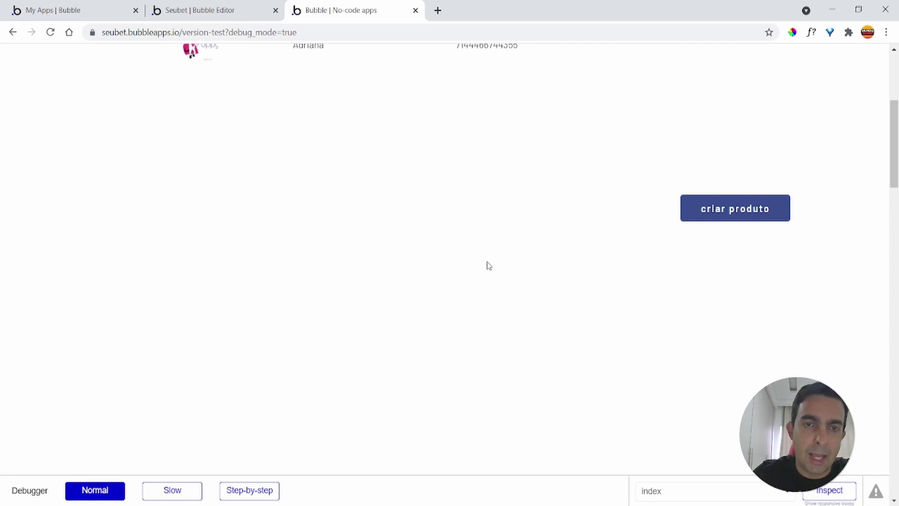
scroll(472, 255, up, 5)
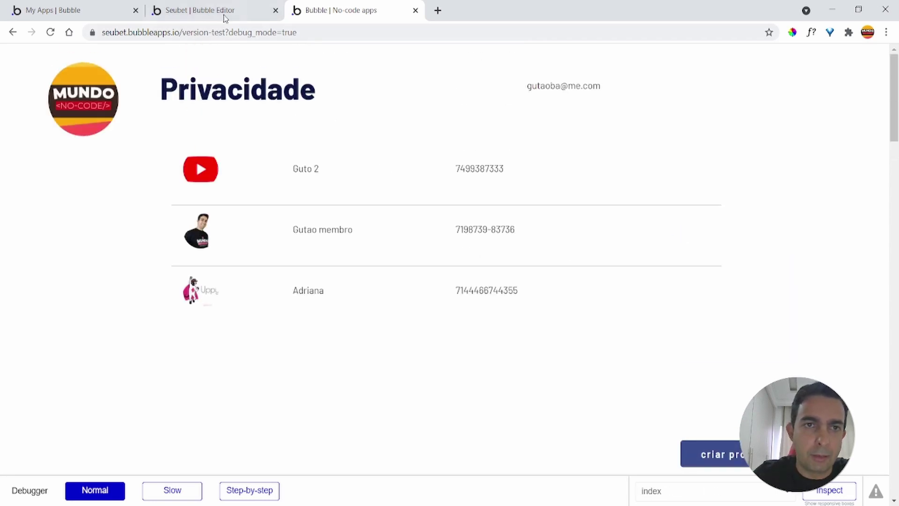
Turn off View all fields in the Produto type's somente criador rule to list its individual field permissions
click(224, 13)
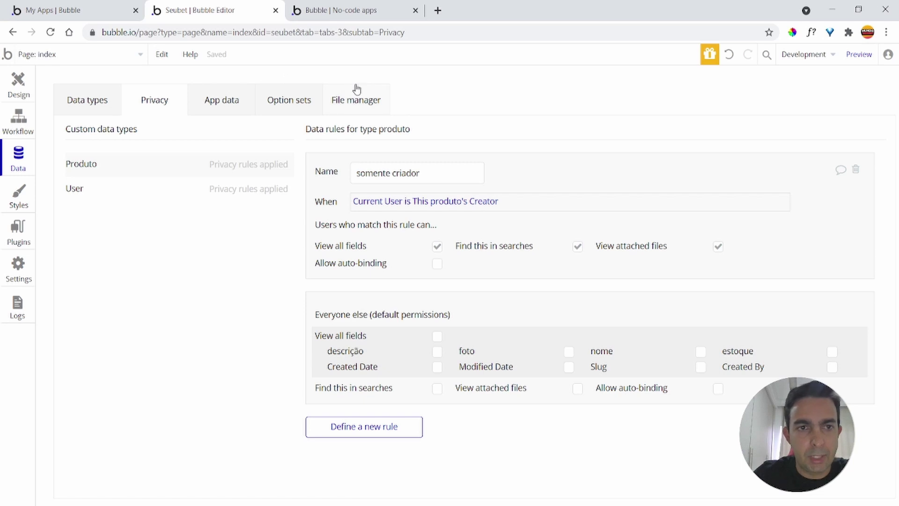
click(437, 247)
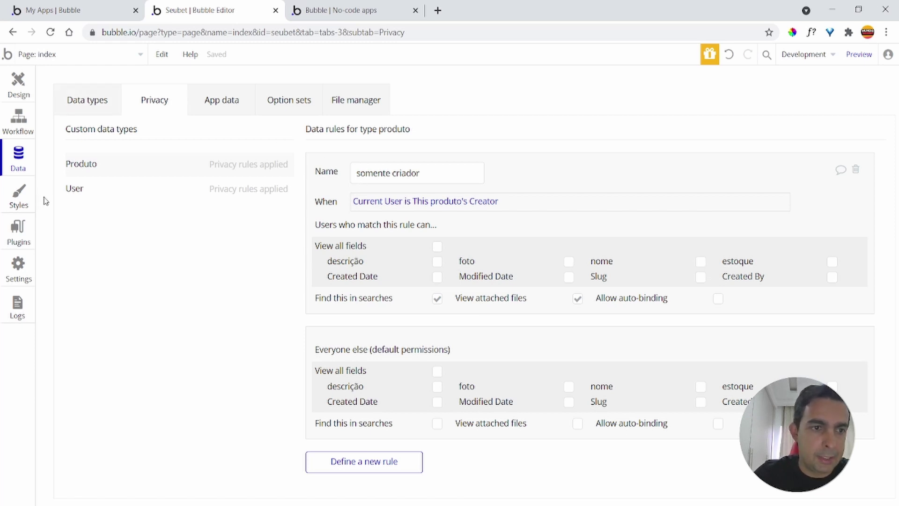
Enable the Data API in the app's API settings and acknowledge the privacy warning
click(22, 267)
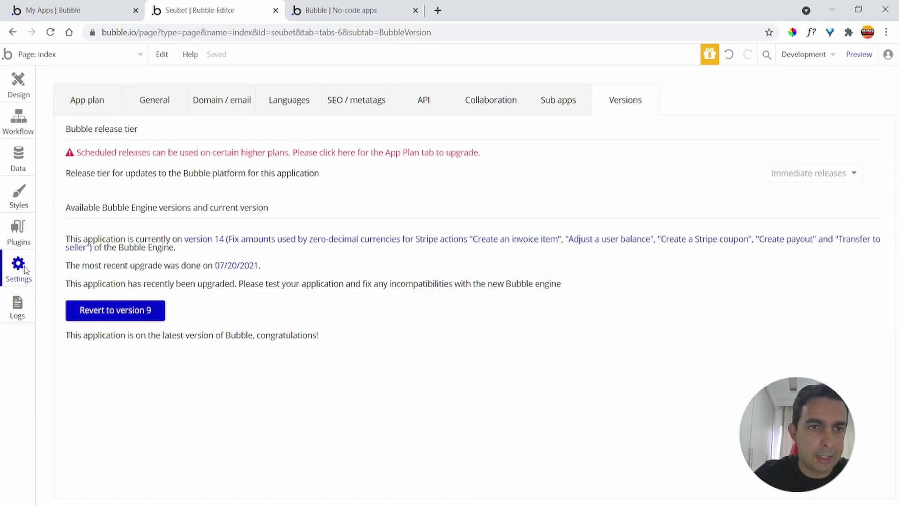
click(424, 103)
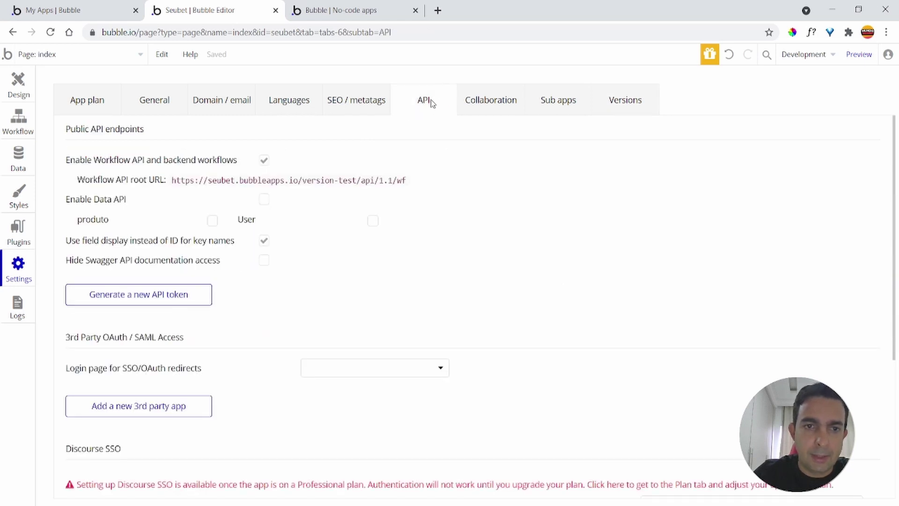
click(263, 201)
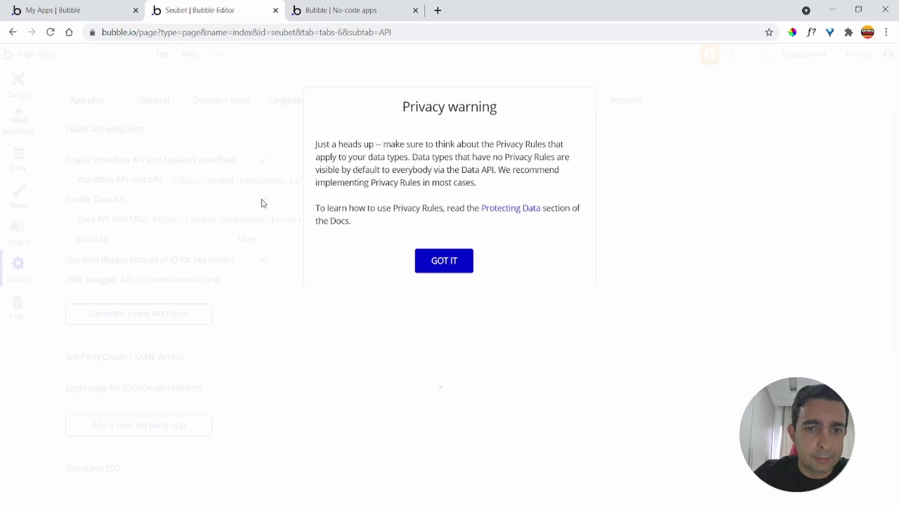
click(432, 261)
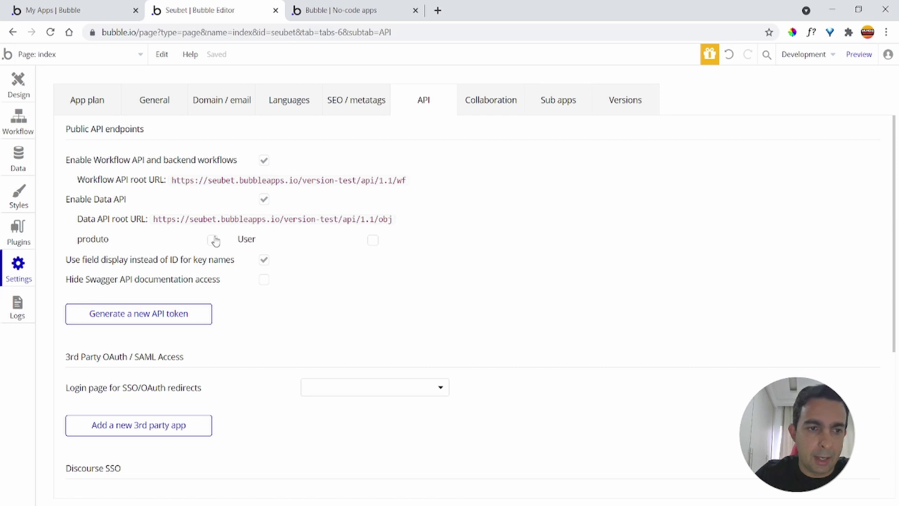
Expose the produto and User types through the Data API, and compare the User type's privacy rules before and after
click(18, 157)
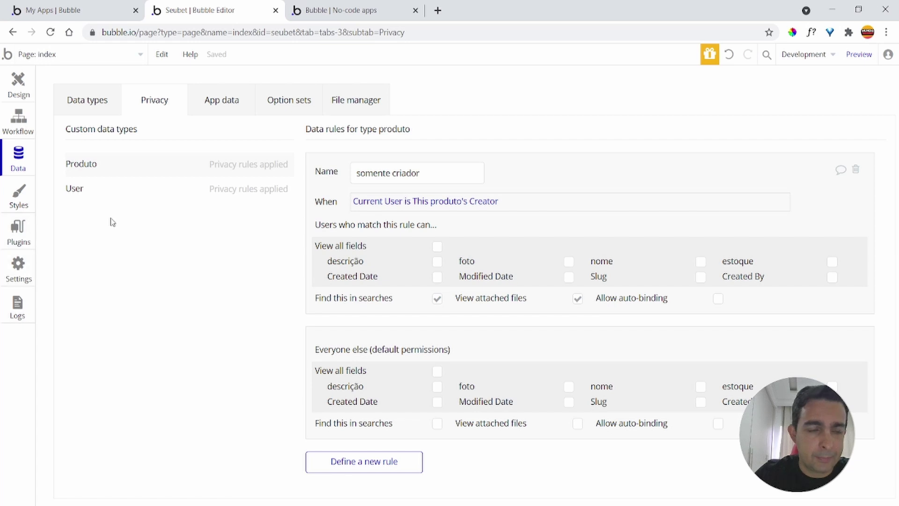
click(99, 189)
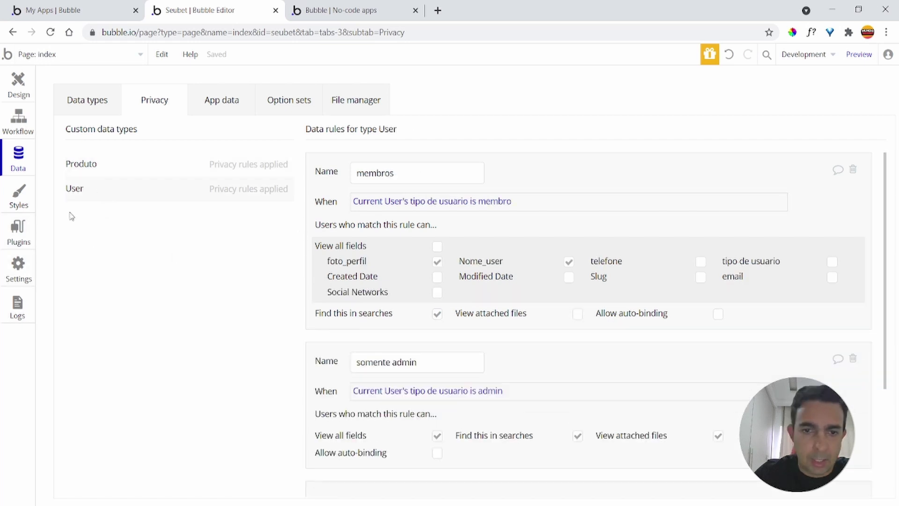
click(17, 238)
click(18, 264)
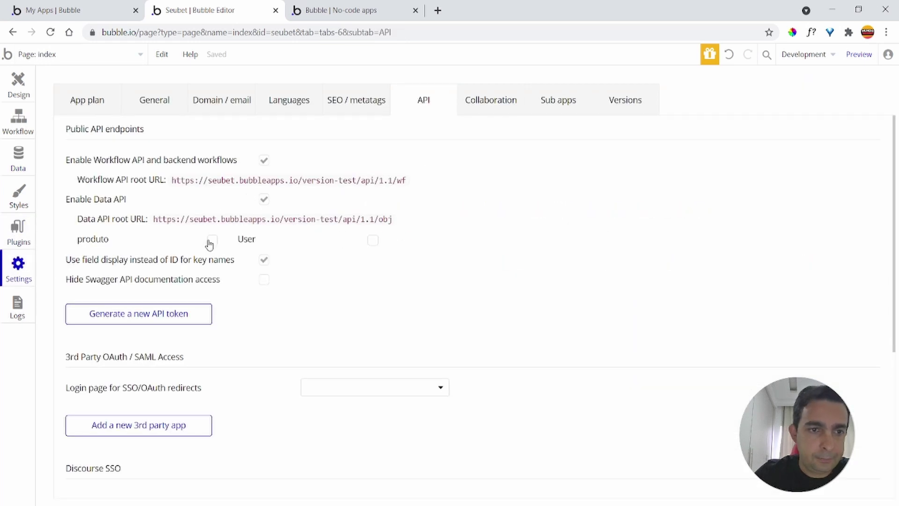
click(373, 240)
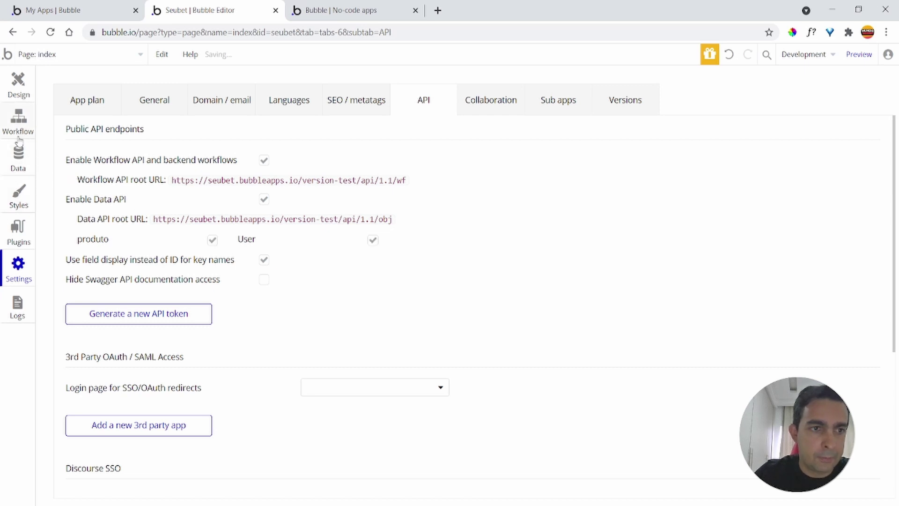
click(18, 157)
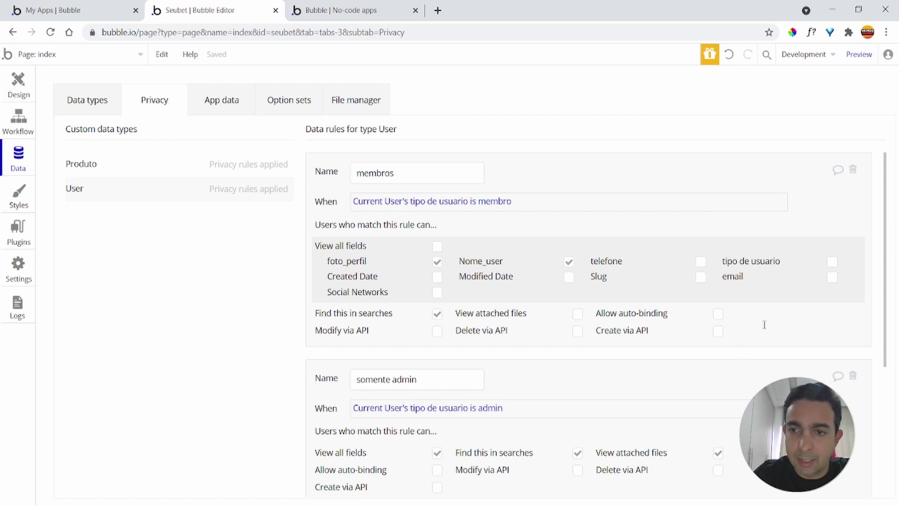
Examine the Modify, Delete and Create via API permissions in the User type's membros privacy rule
scroll(768, 318, down, 2)
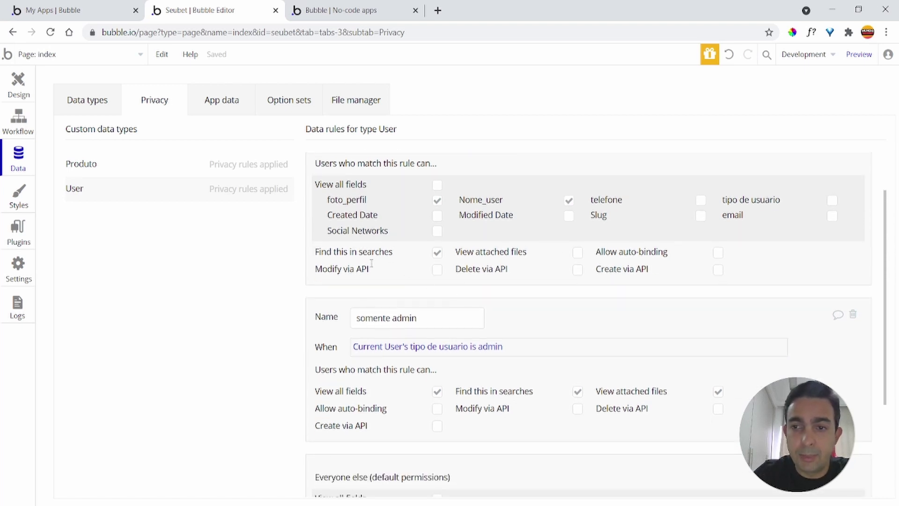
drag(322, 270, 377, 270)
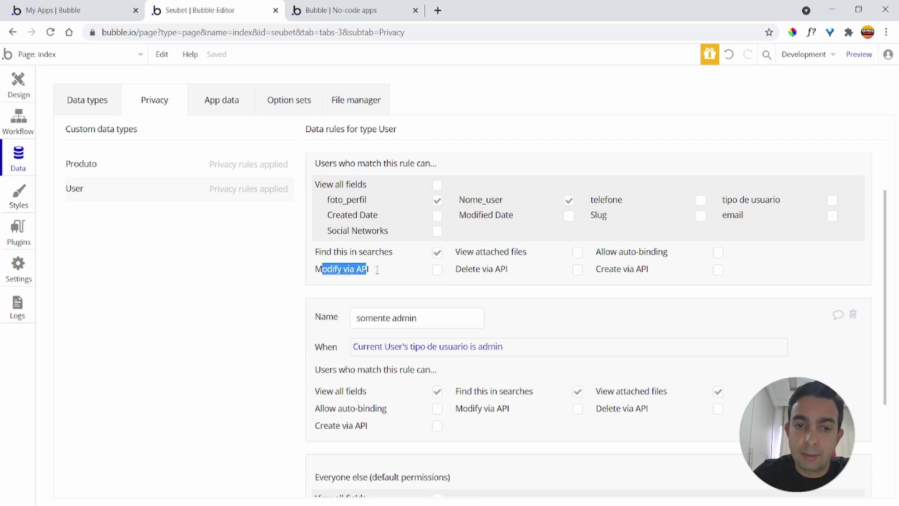
click(347, 269)
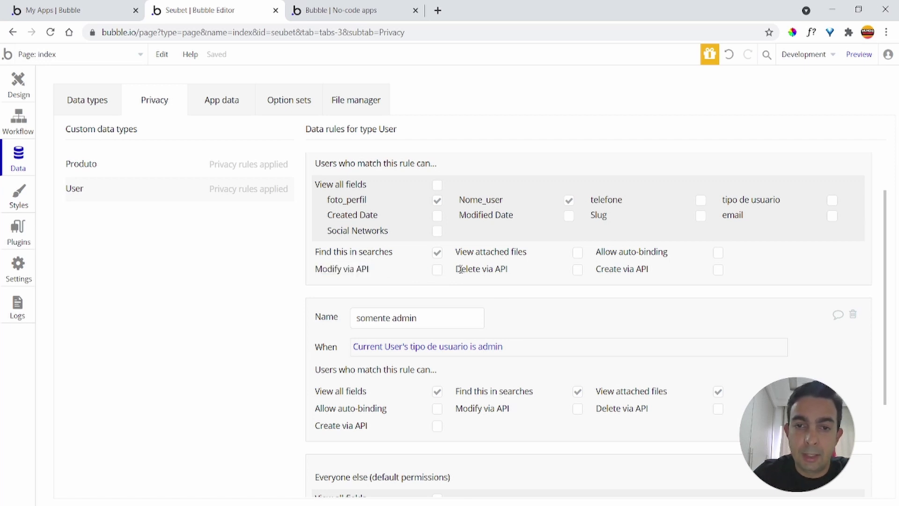
drag(456, 268, 511, 268)
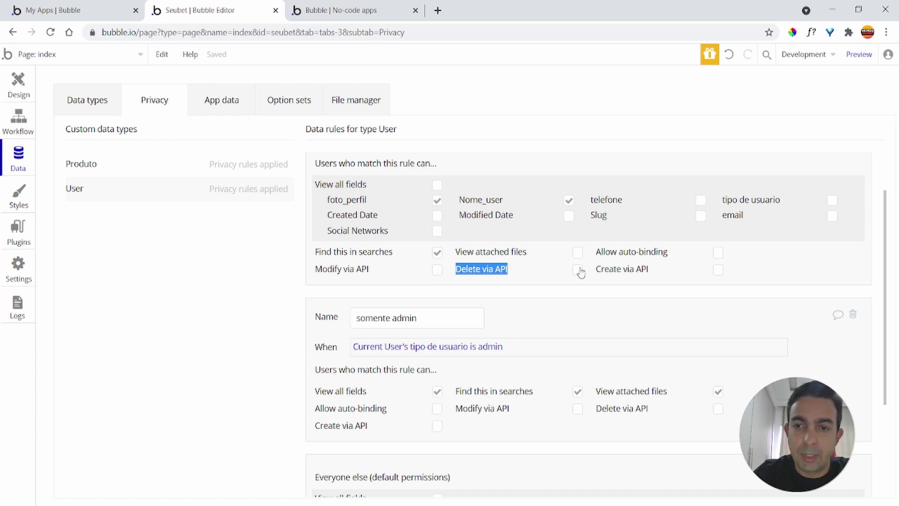
drag(596, 269, 660, 269)
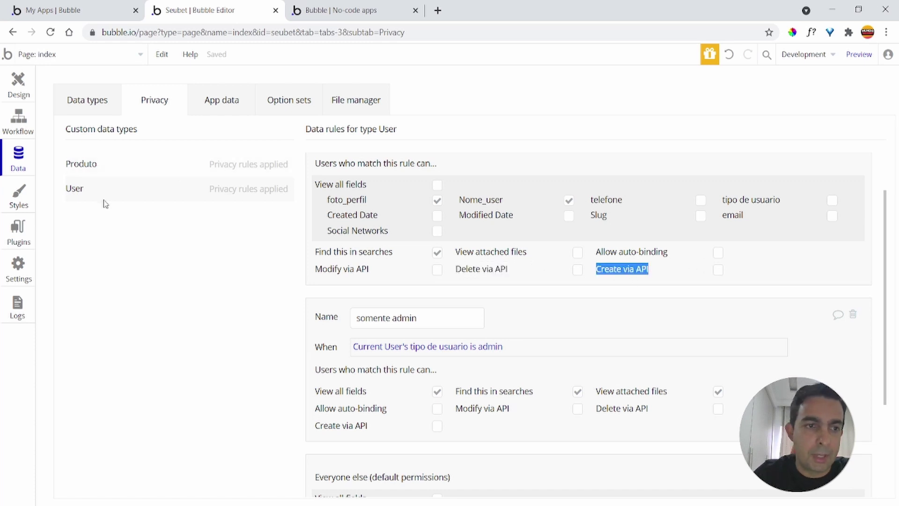
Locate the Data API root URL in the API settings and return to the privacy rules of User and Produto
click(19, 268)
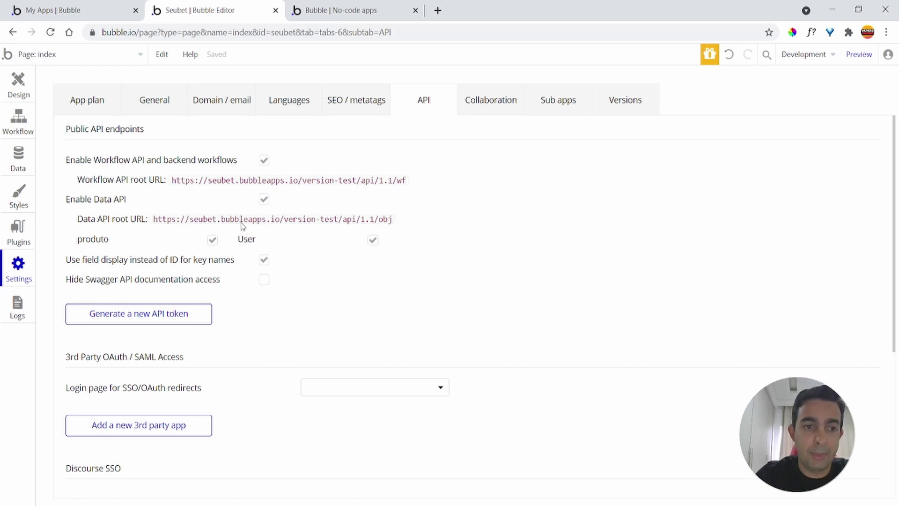
drag(154, 219, 393, 223)
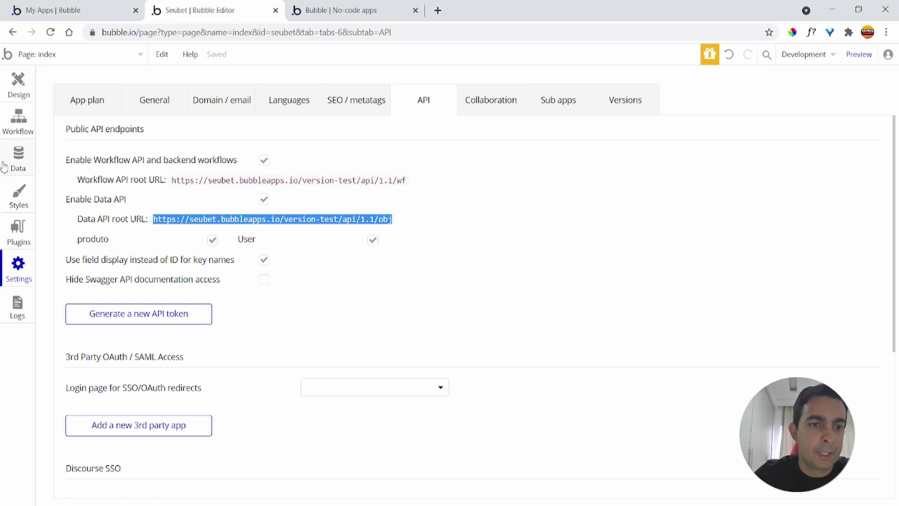
click(20, 163)
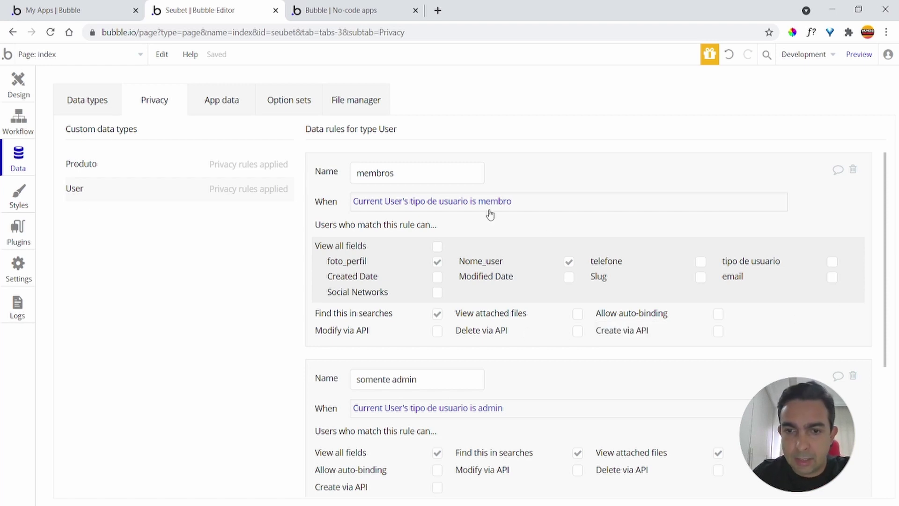
scroll(489, 214, down, 5)
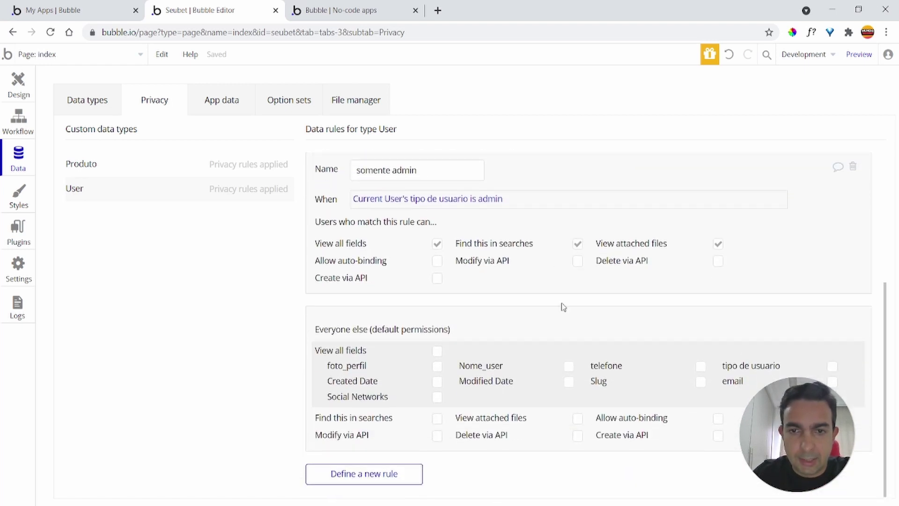
scroll(563, 311, up, 5)
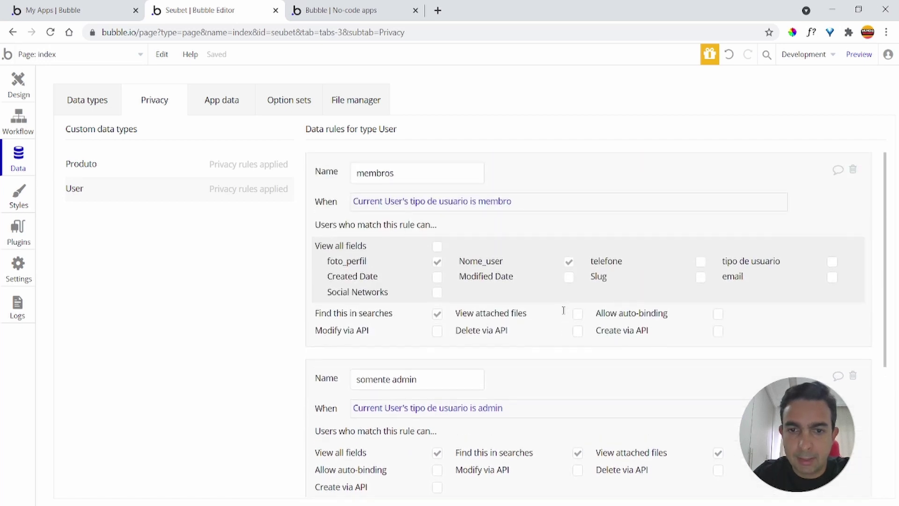
click(93, 175)
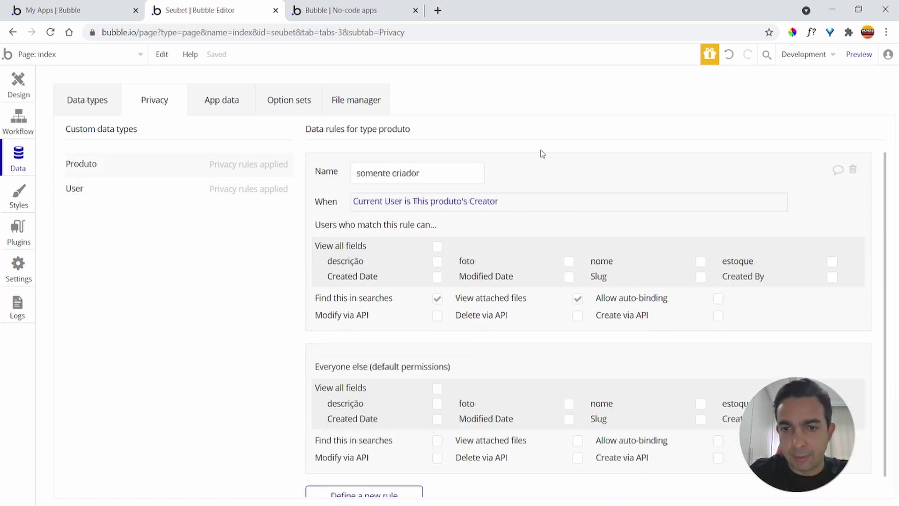
click(366, 207)
click(382, 239)
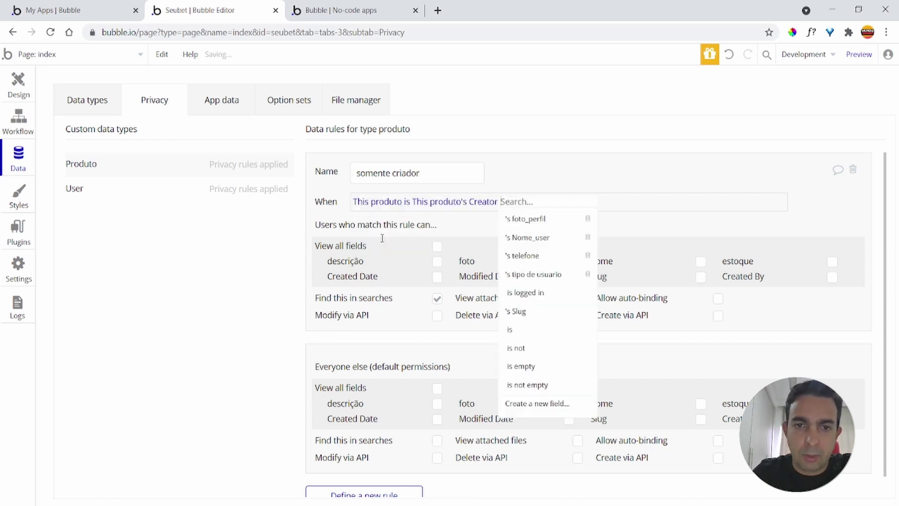
click(418, 202)
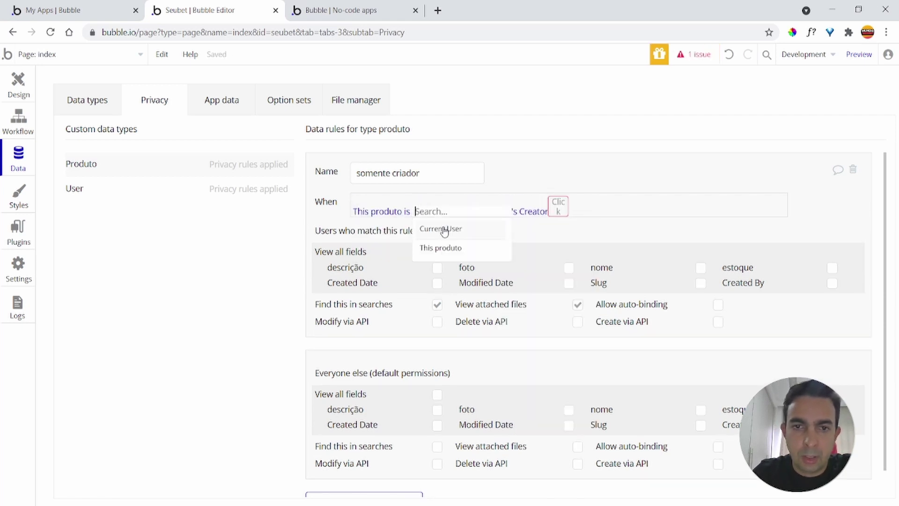
click(445, 228)
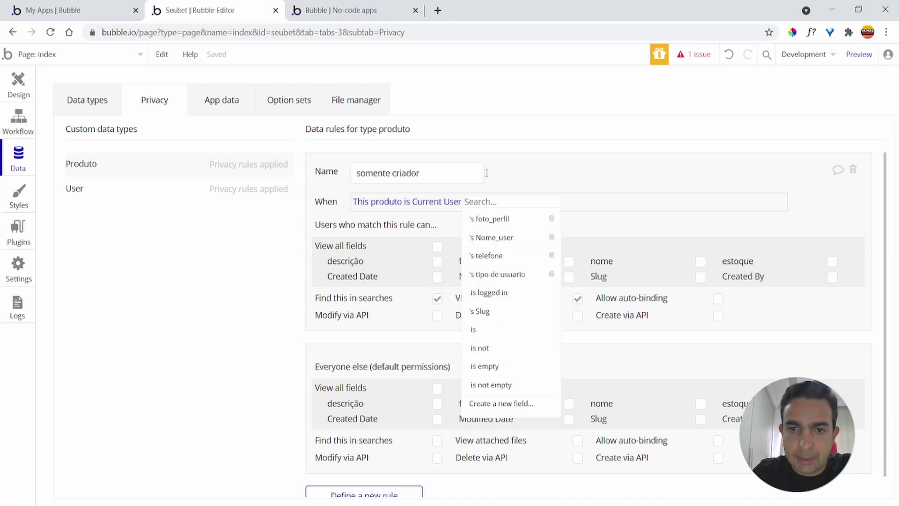
click(498, 276)
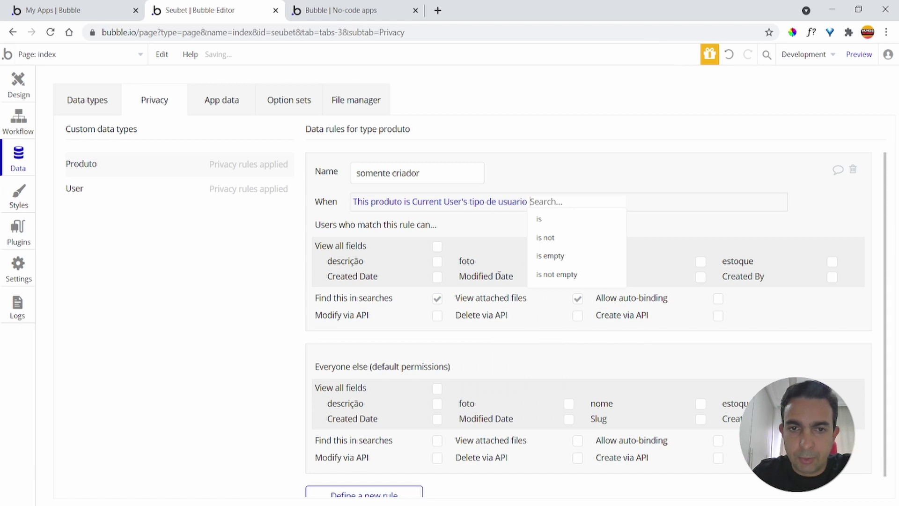
right_click(460, 202)
click(517, 202)
Define the Produto somente criador rule's condition as This produto's Creator is Current User
click(366, 206)
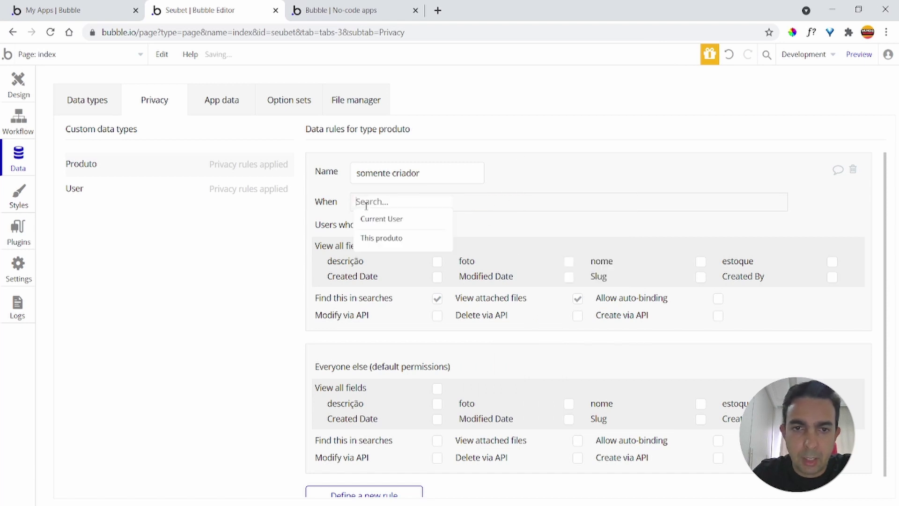
click(383, 239)
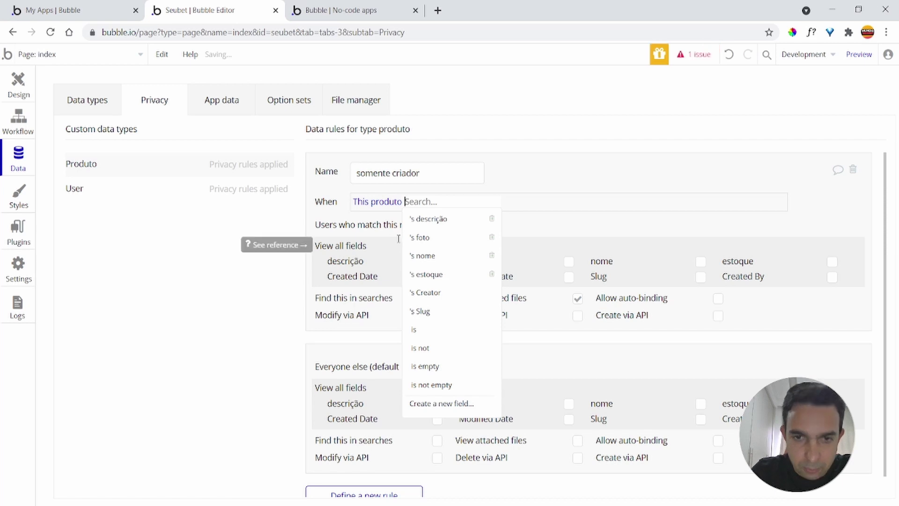
click(446, 292)
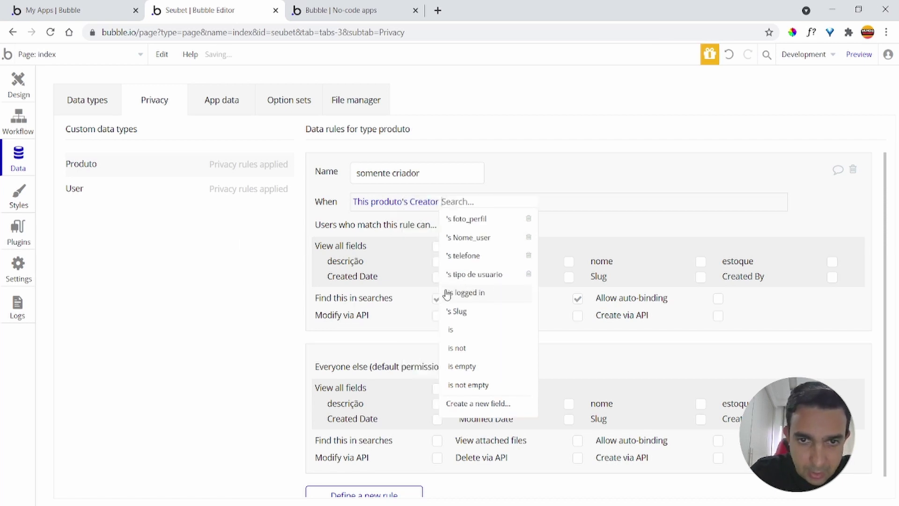
click(461, 329)
click(482, 220)
click(534, 176)
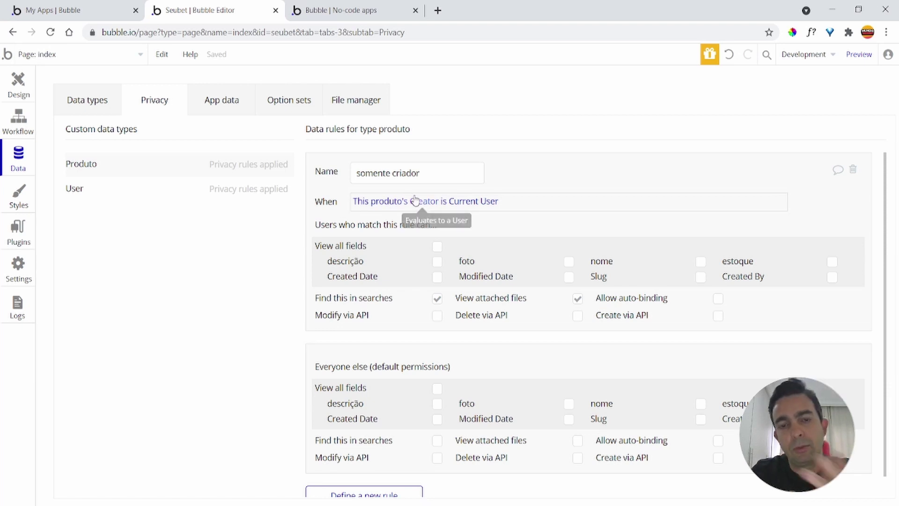
Reload the preview, then run the app as the second-listed membro user from All Users and check the product list
click(356, 10)
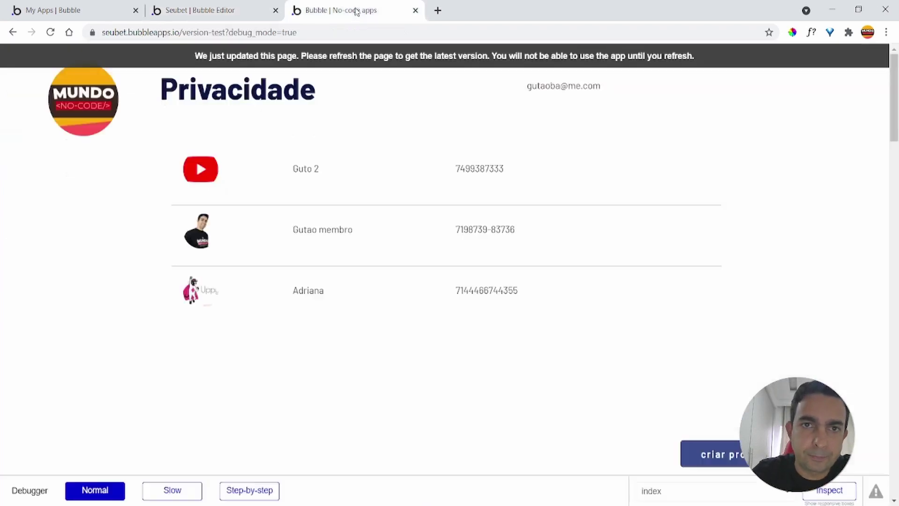
key(F5)
click(219, 14)
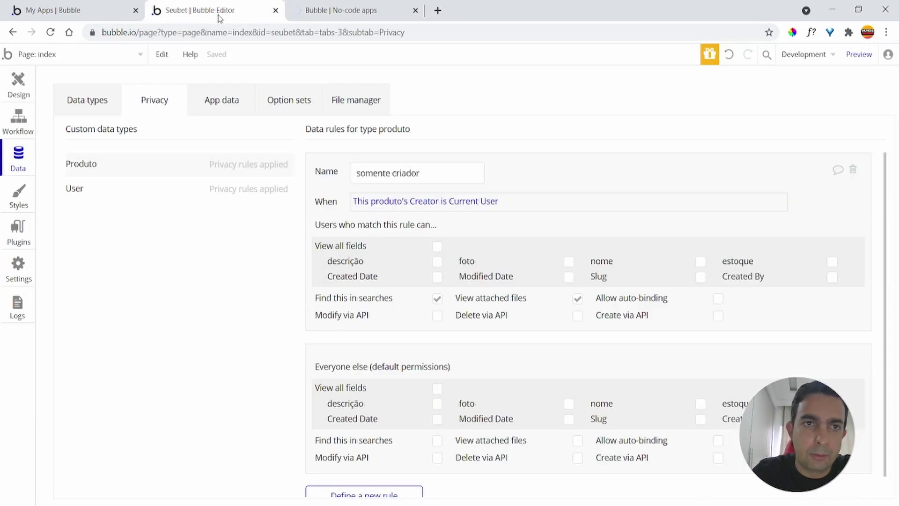
click(217, 104)
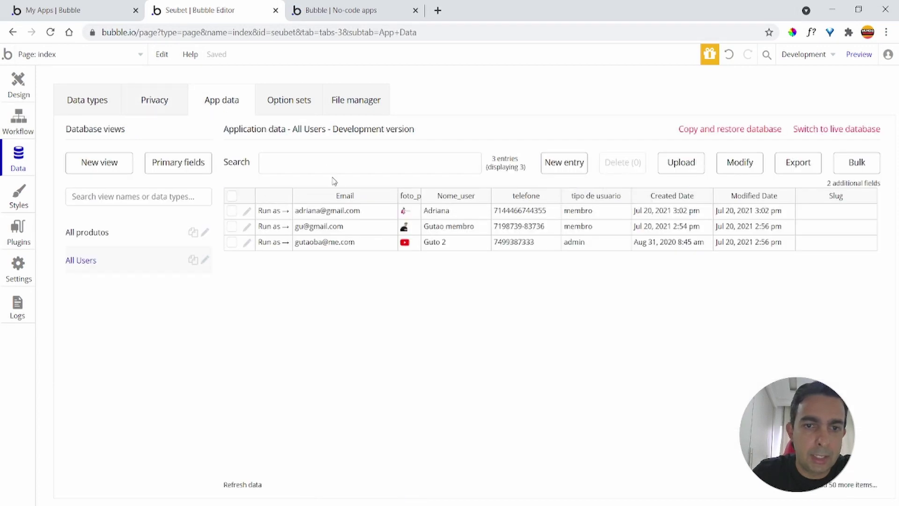
click(261, 228)
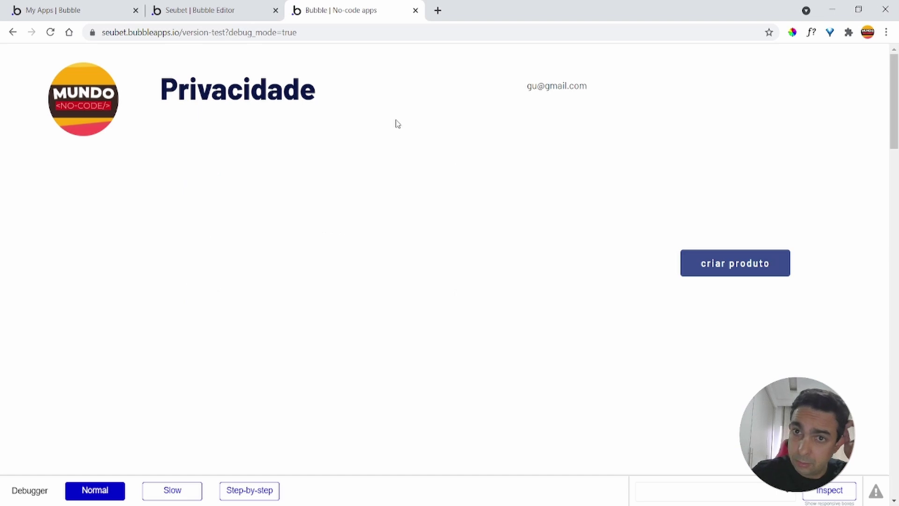
scroll(509, 191, down, 5)
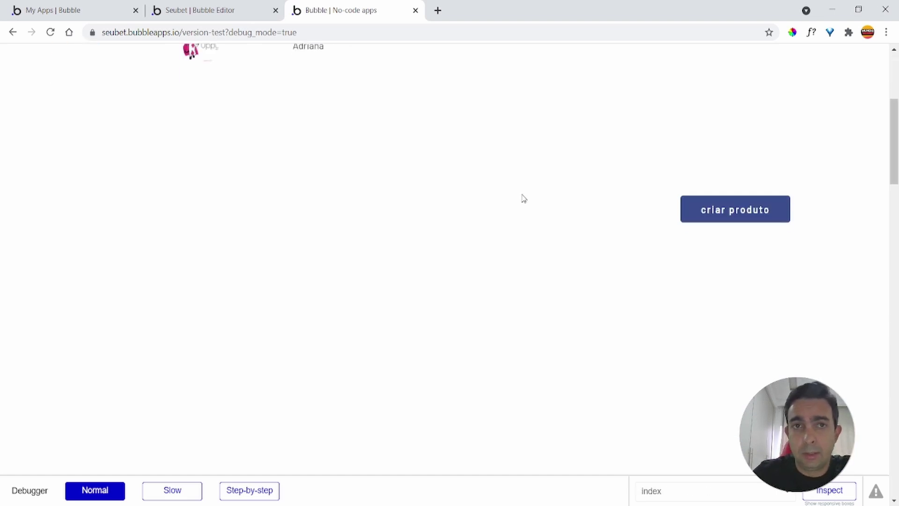
scroll(523, 197, up, 5)
scroll(523, 197, down, 5)
scroll(522, 197, up, 5)
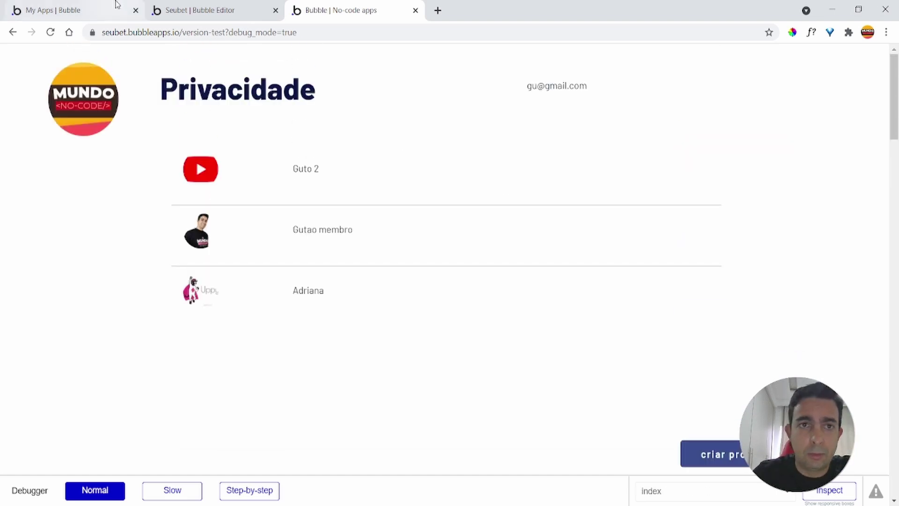
Run the app as the first-listed membro user and check the product list in the preview
click(249, 12)
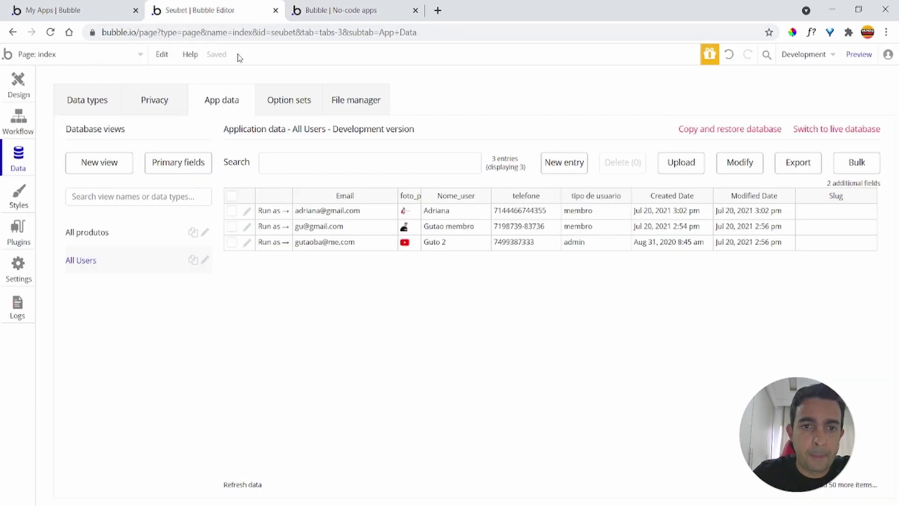
click(275, 212)
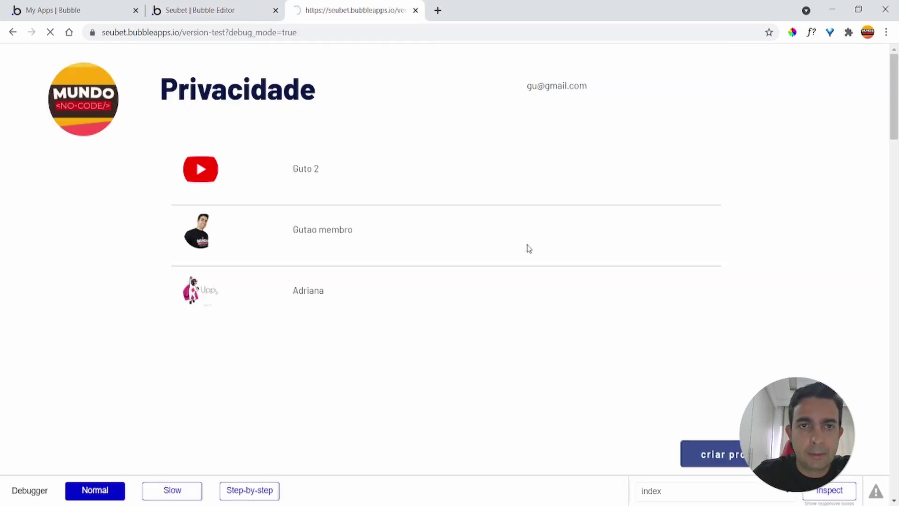
scroll(532, 131, down, 4)
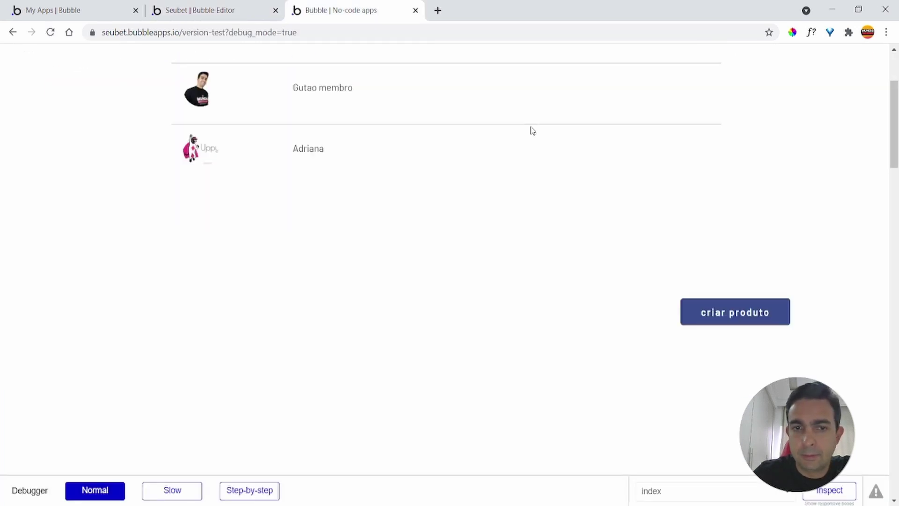
scroll(532, 131, up, 1)
scroll(532, 131, up, 3)
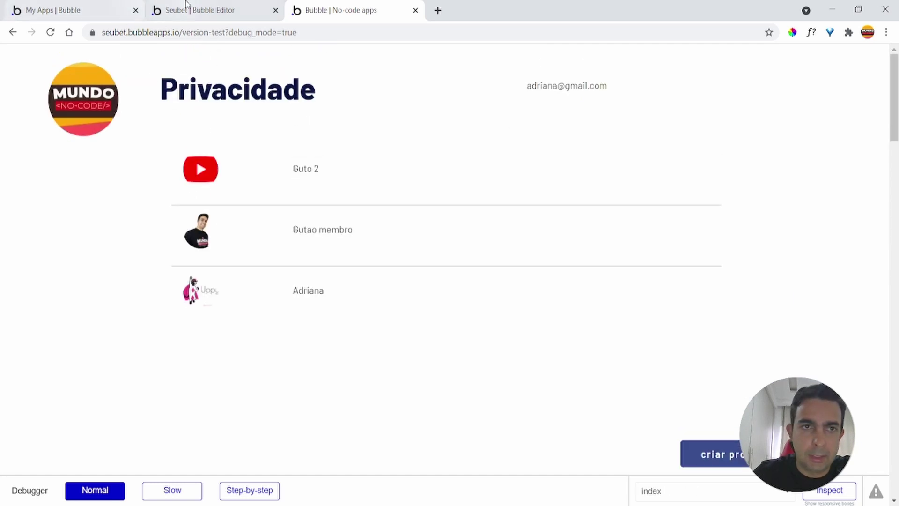
Run the app as the second-listed membro user again and recheck the area below criar produto
click(196, 11)
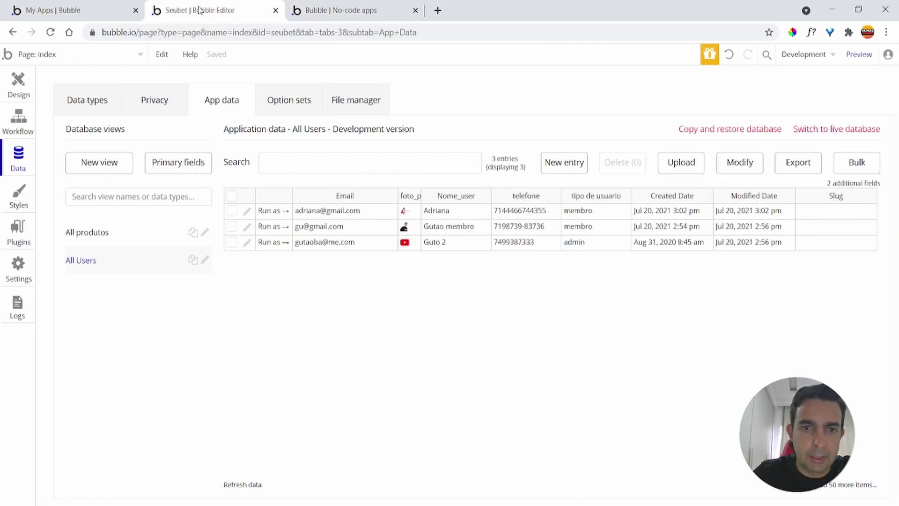
click(268, 226)
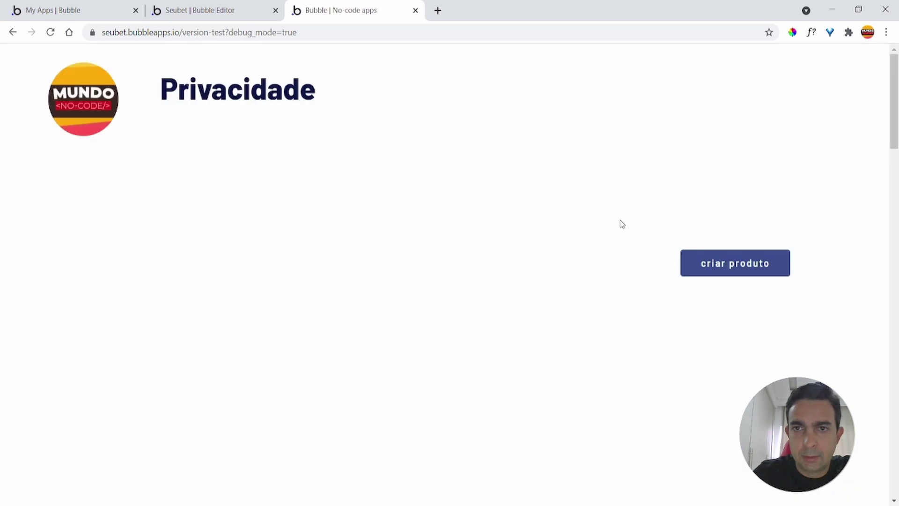
scroll(516, 175, down, 4)
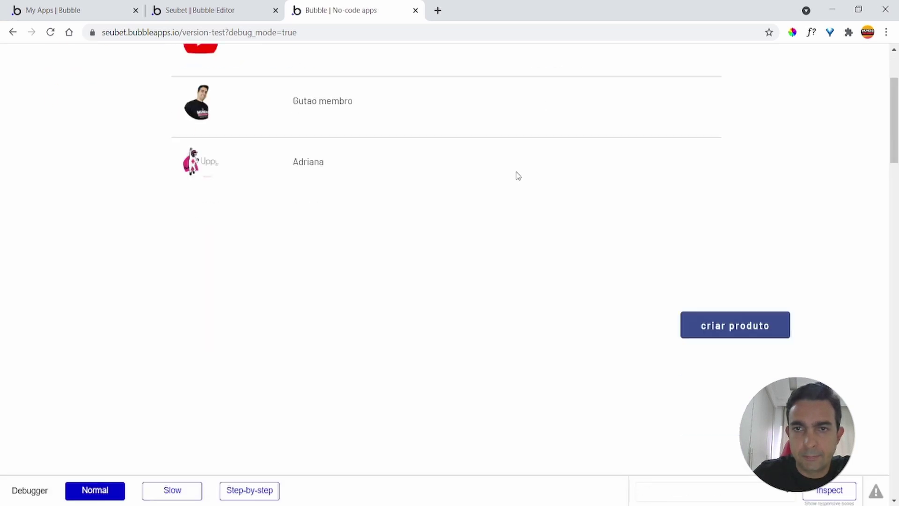
scroll(516, 175, down, 1)
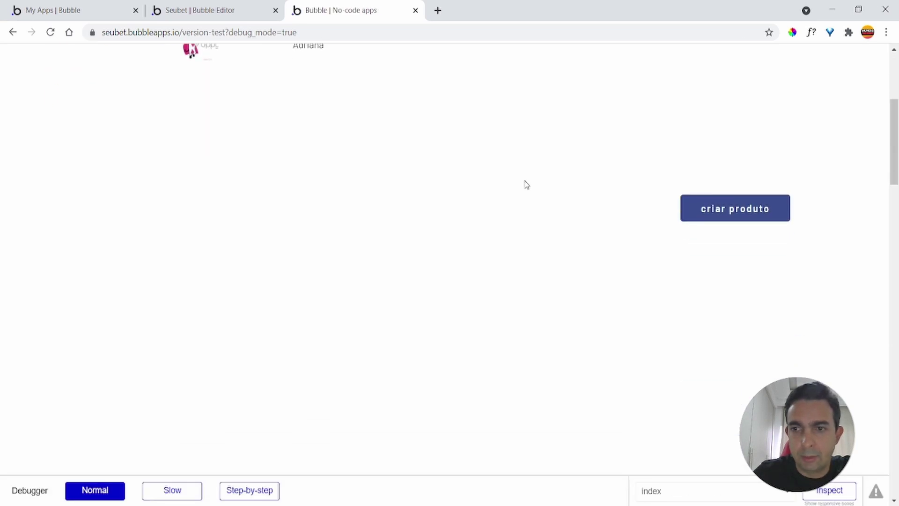
Enable View all fields in the Produto type's somente criador rule and check the member's product list in the preview
click(231, 12)
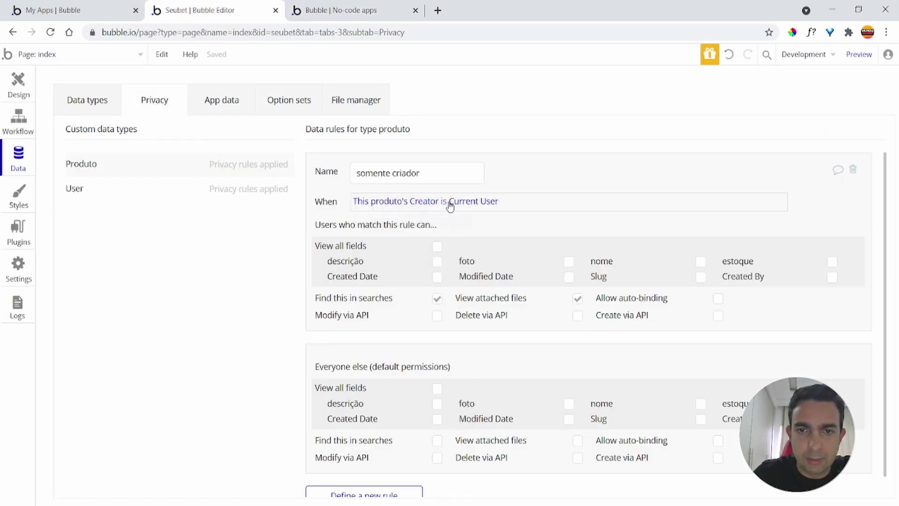
click(437, 246)
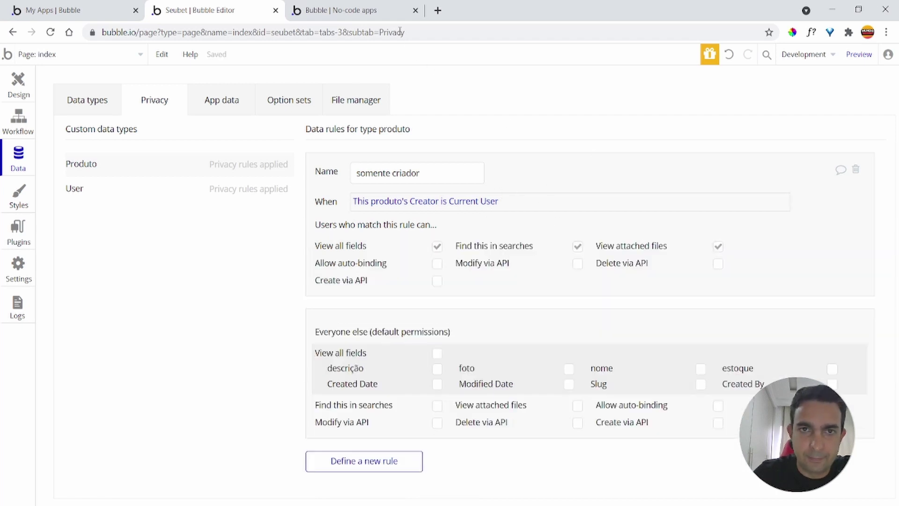
click(361, 11)
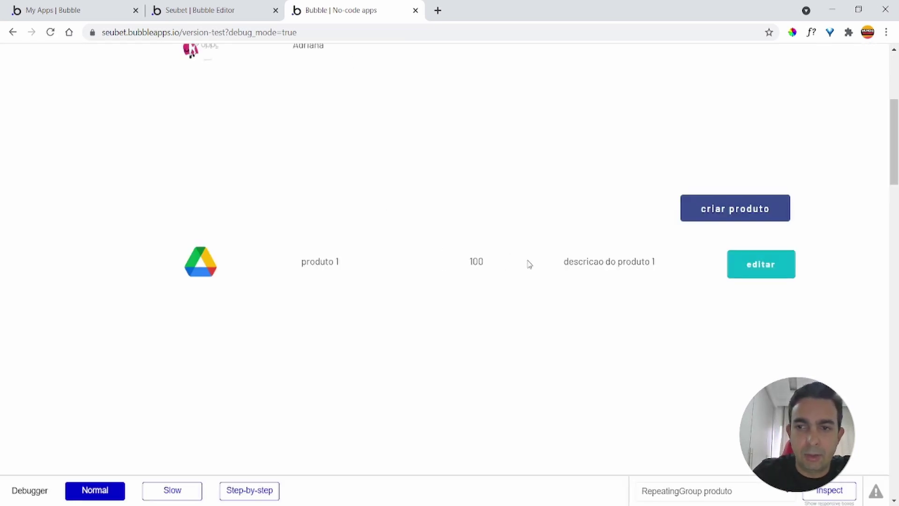
scroll(457, 274, up, 5)
scroll(454, 267, down, 5)
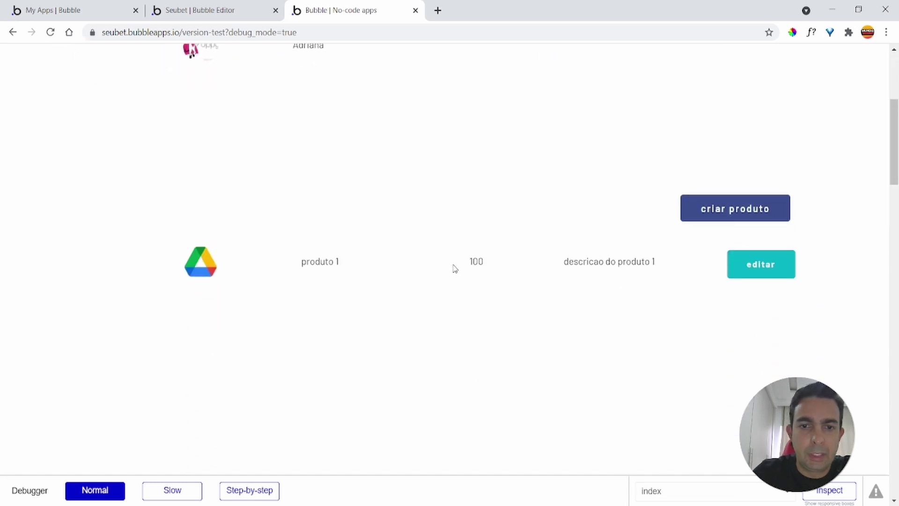
scroll(454, 268, up, 1)
scroll(453, 268, up, 4)
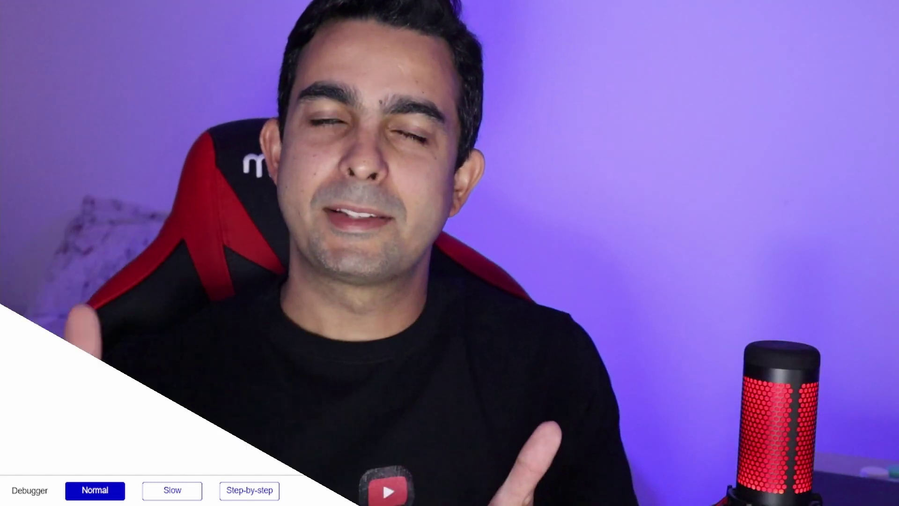